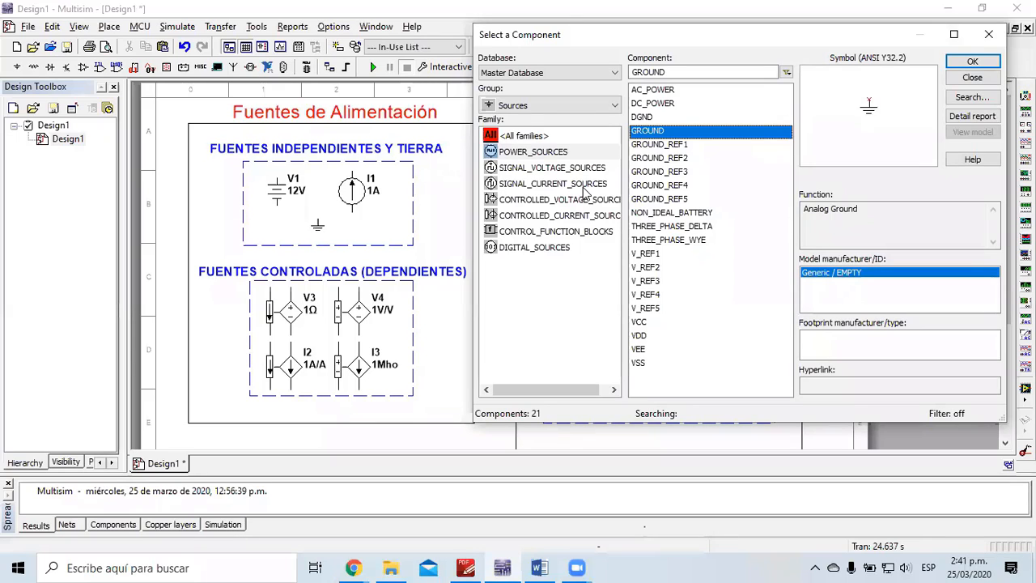
# Step: Show the SIGNAL_CURRENT_SOURCES family so the DC_CURRENT source symbol appears
pyautogui.click(583, 186)
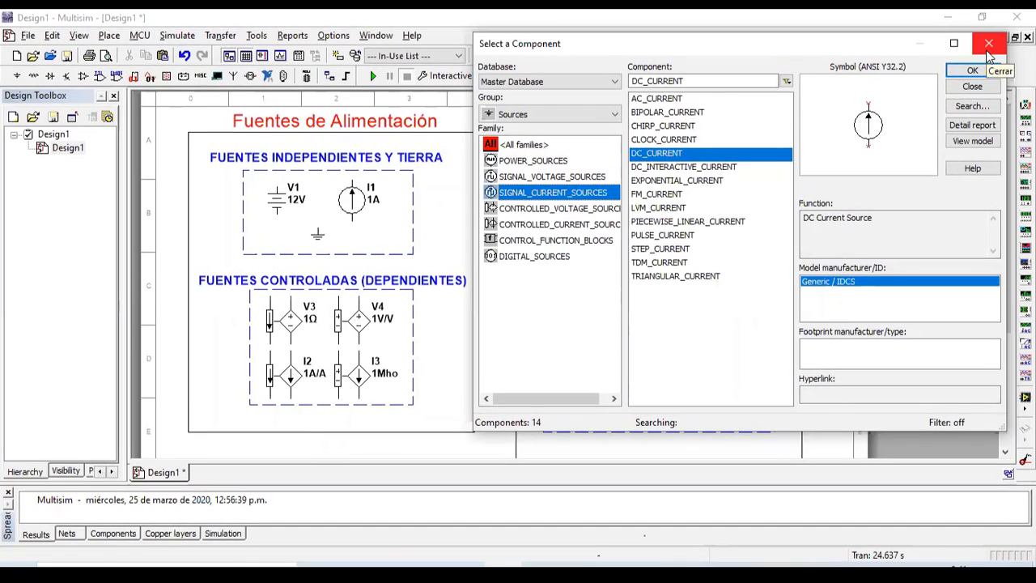
# Step: Inspect controlled sources V3, V4, I2 and I3, then browse CONTROLLED_VOLTAGE_SOURCES in the source library
pyautogui.click(987, 46)
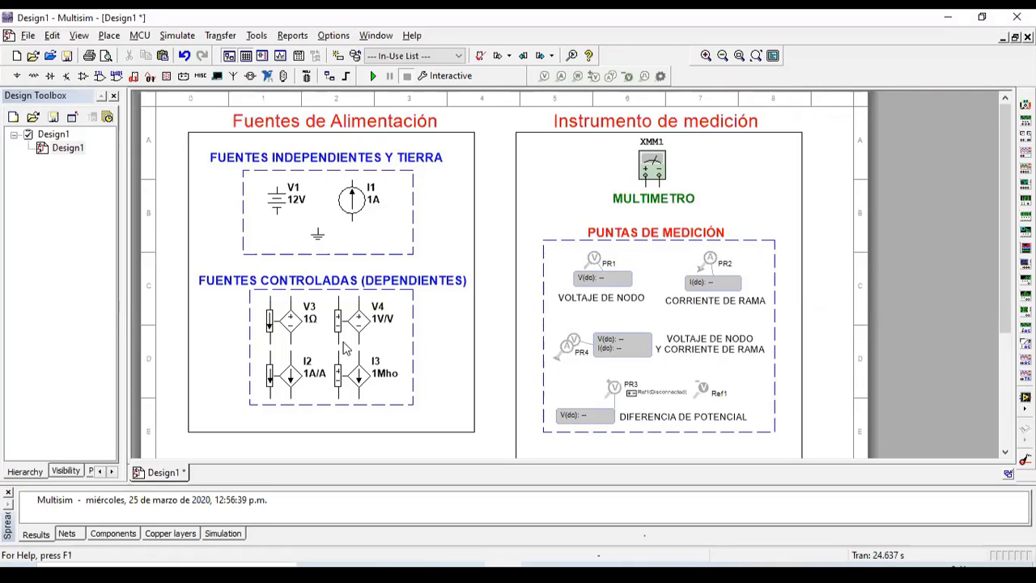
pyautogui.click(296, 332)
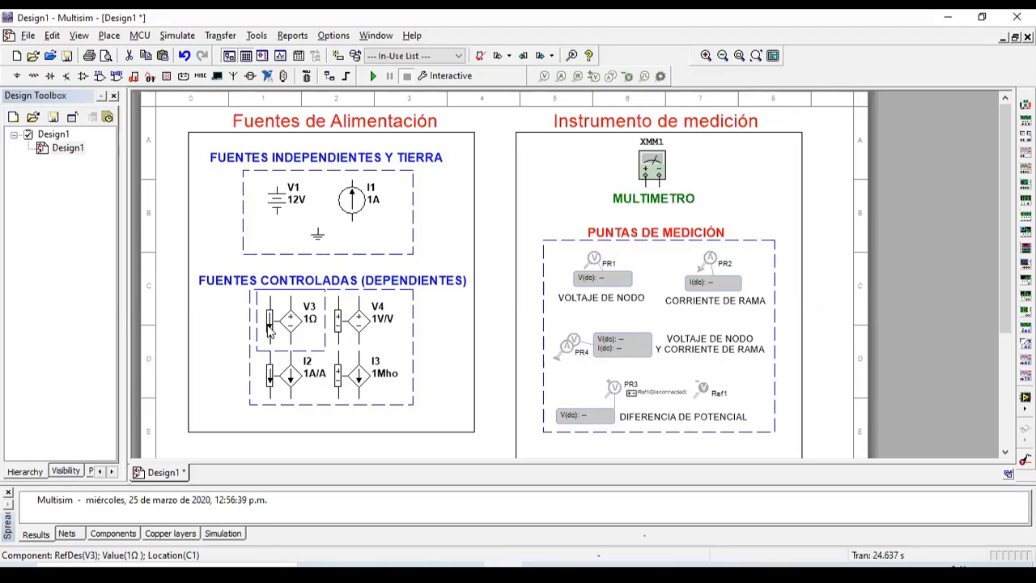
pyautogui.click(363, 326)
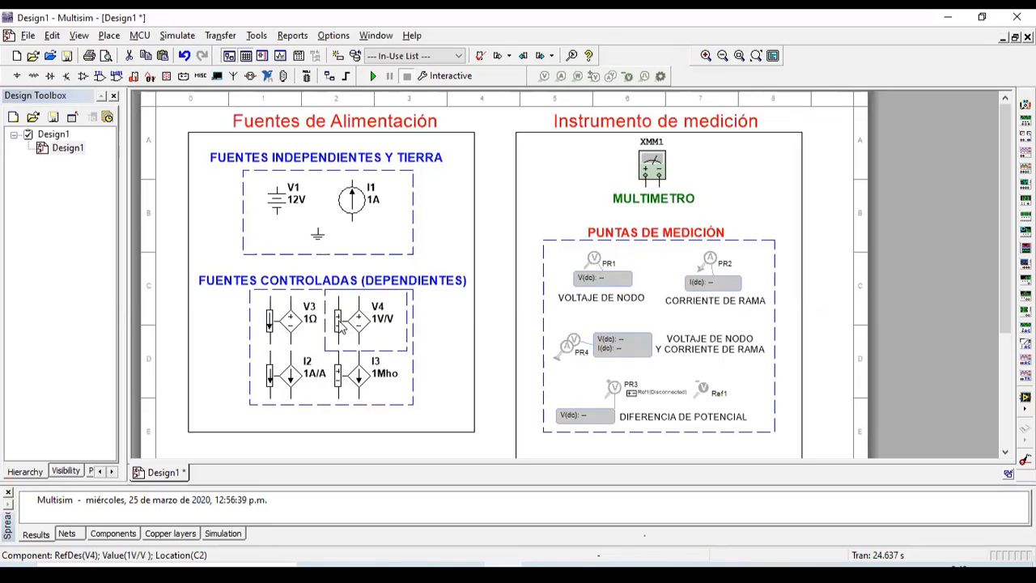
pyautogui.click(295, 379)
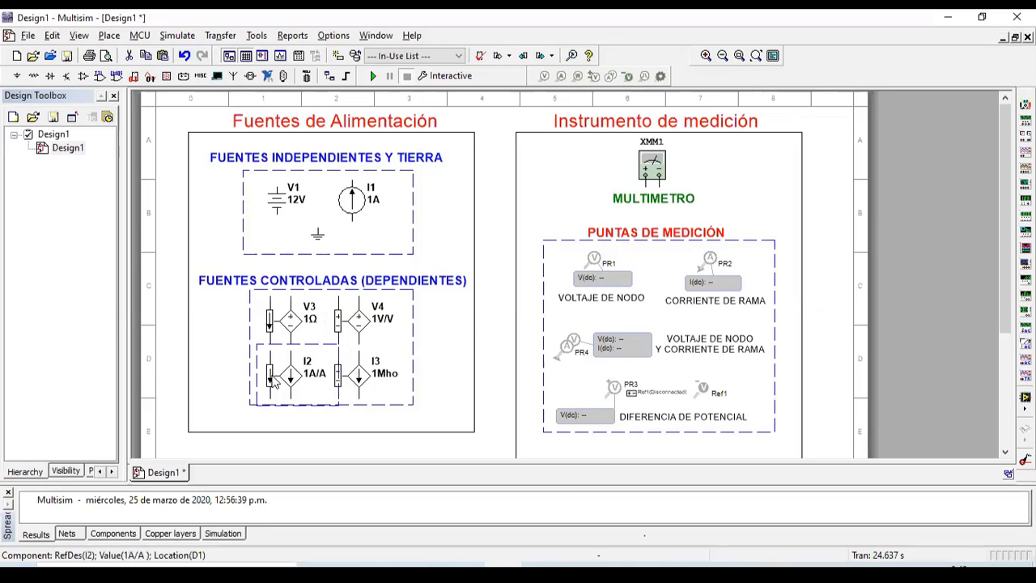
pyautogui.click(364, 385)
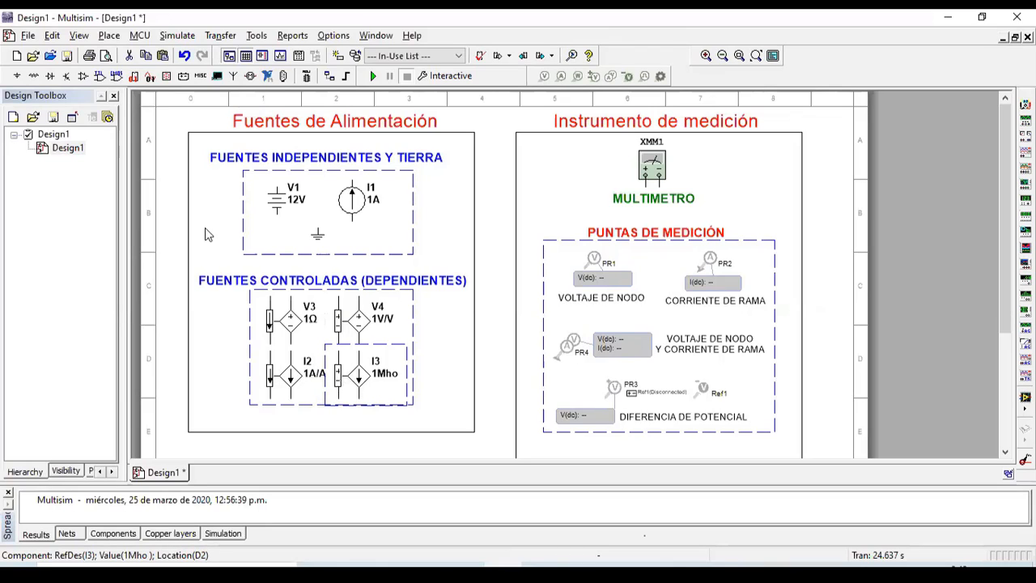
pyautogui.click(18, 76)
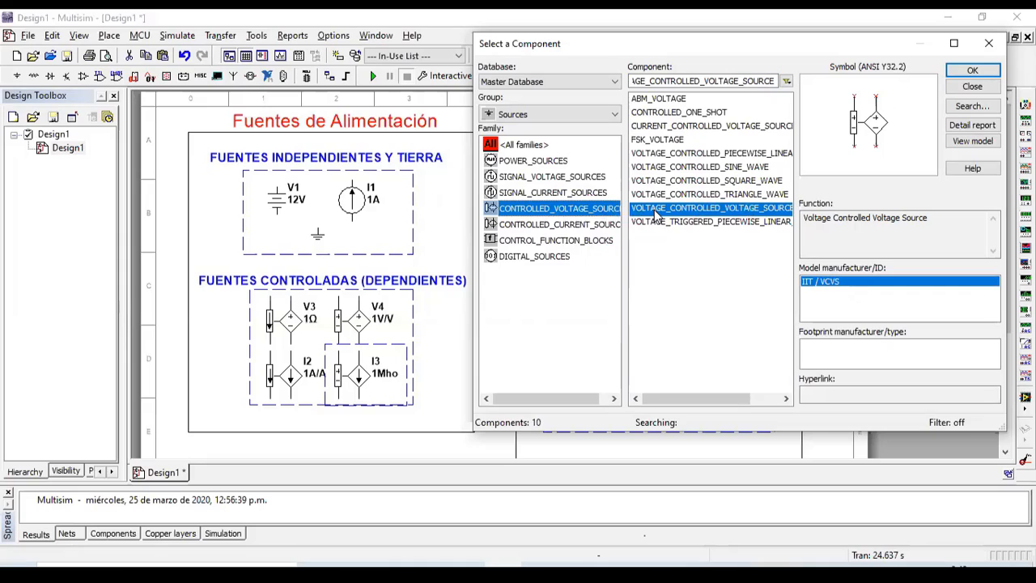
# Step: Preview CURRENT_CONTROLLED_VOLTAGE_SOURCE and CURRENT_CONTROLLED_CURRENT_SOURCE, then close the browser without placing either
pyautogui.click(707, 127)
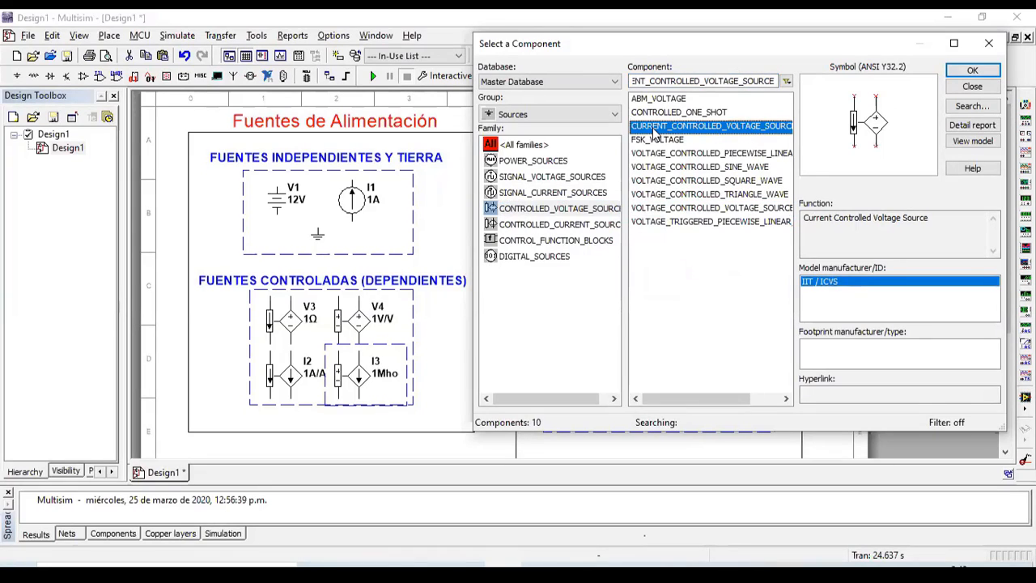
pyautogui.click(586, 229)
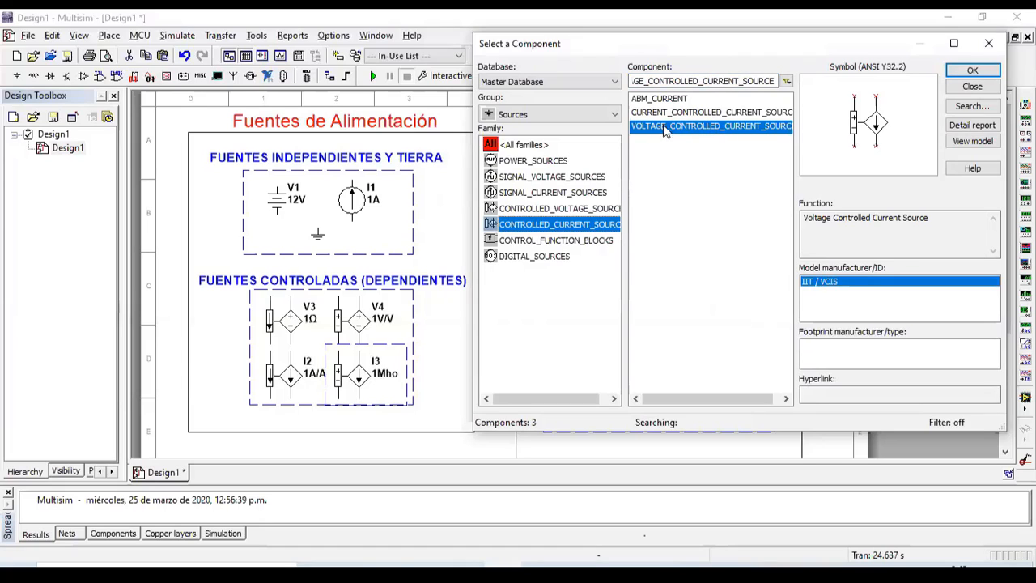
pyautogui.click(709, 113)
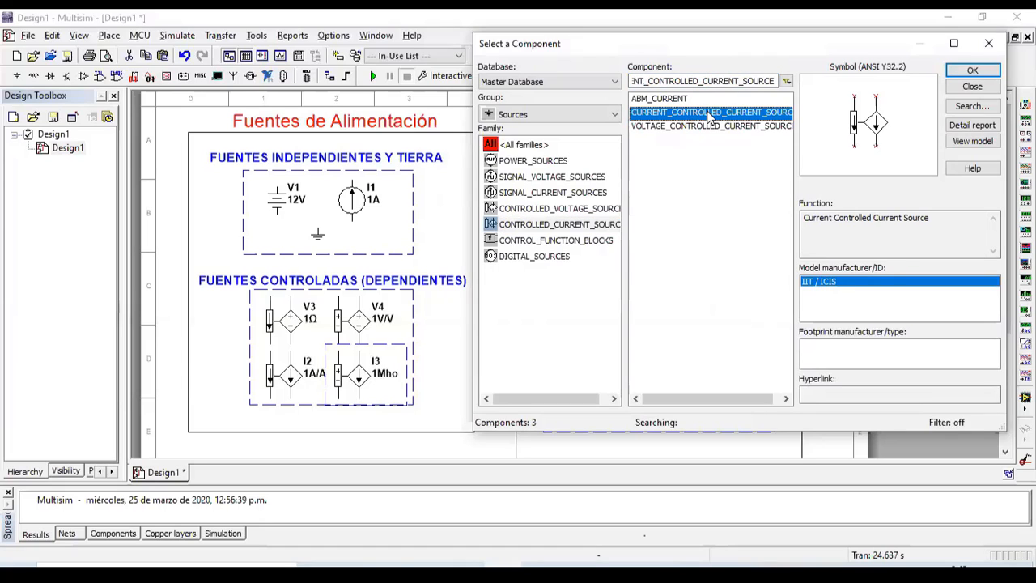
pyautogui.click(981, 50)
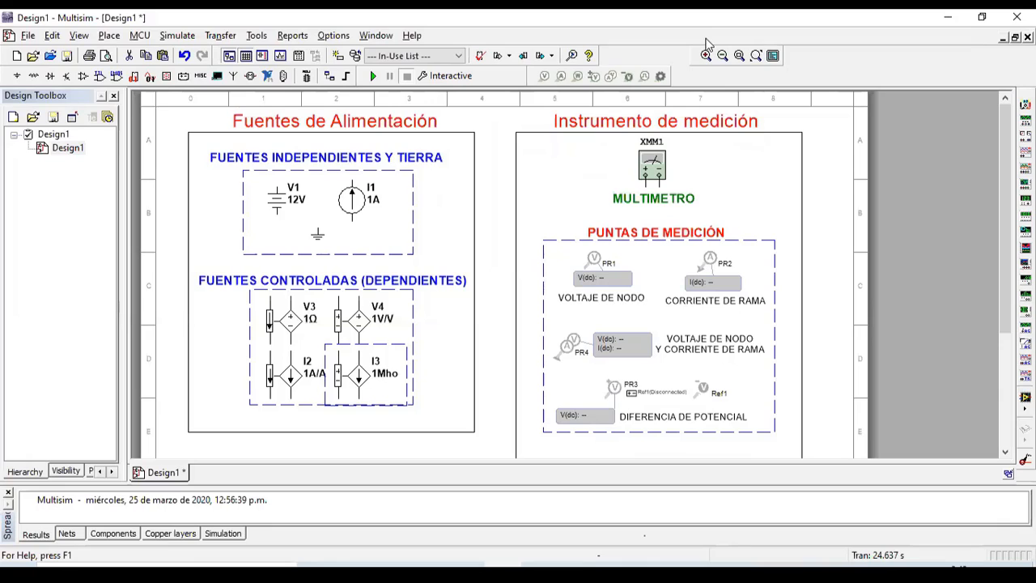
pyautogui.click(33, 77)
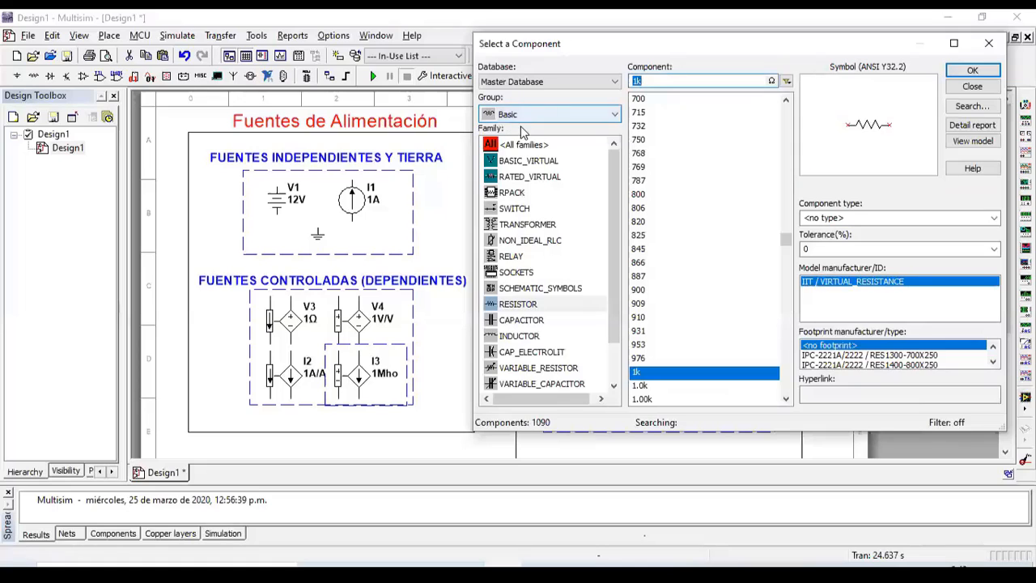
pyautogui.click(522, 320)
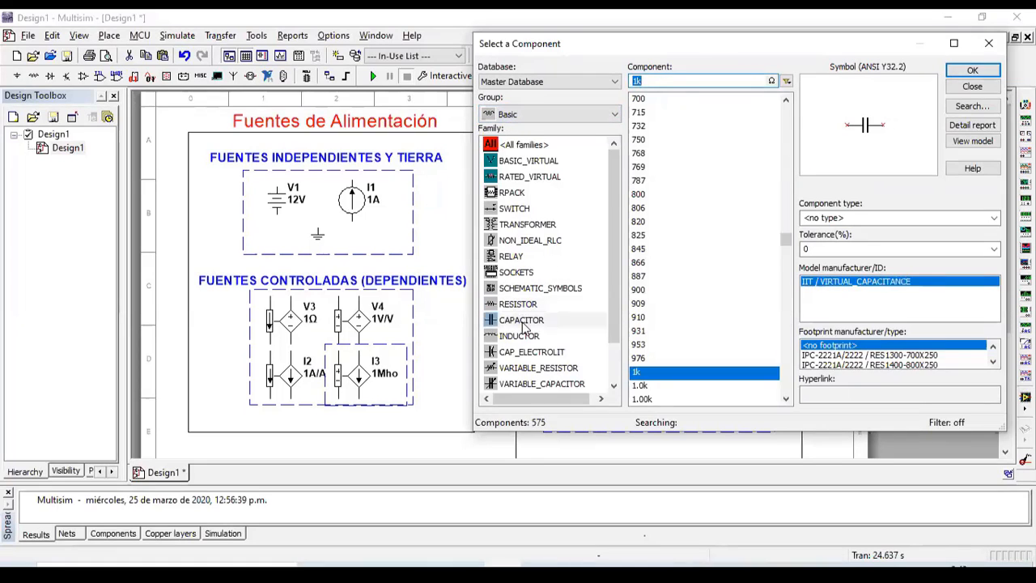
pyautogui.click(524, 335)
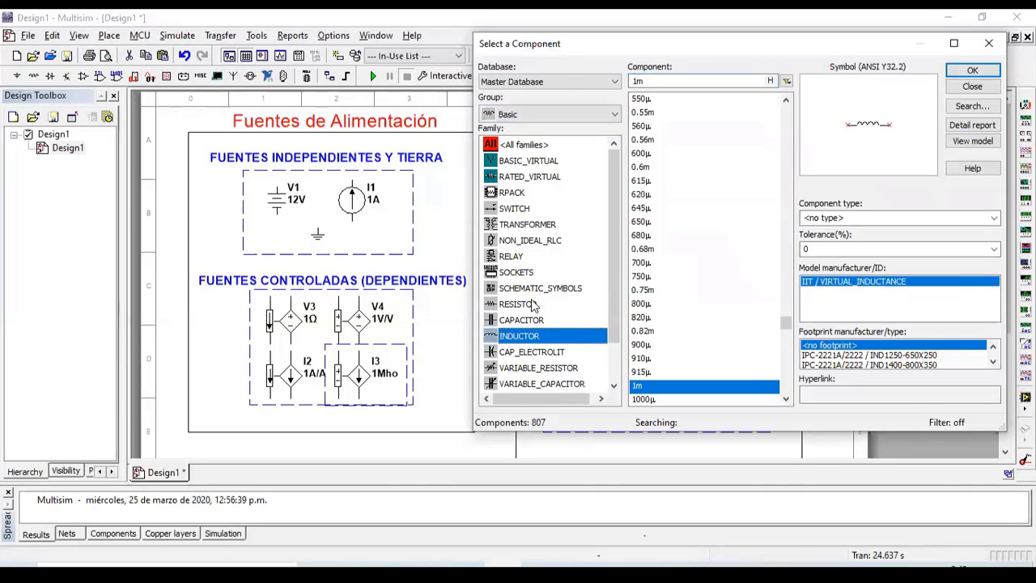
pyautogui.click(518, 304)
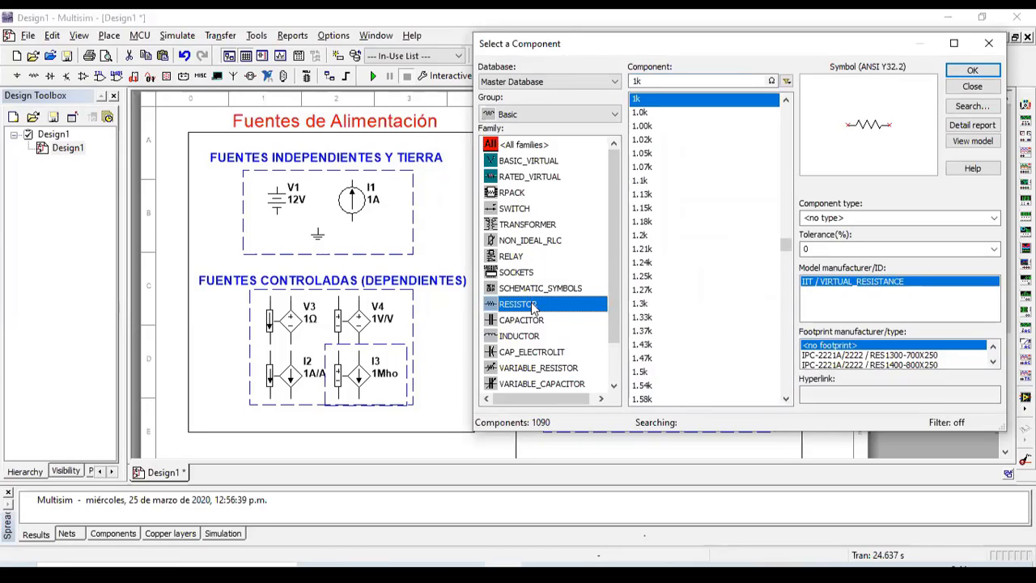
pyautogui.scroll(7, 660, 307)
pyautogui.click(659, 303)
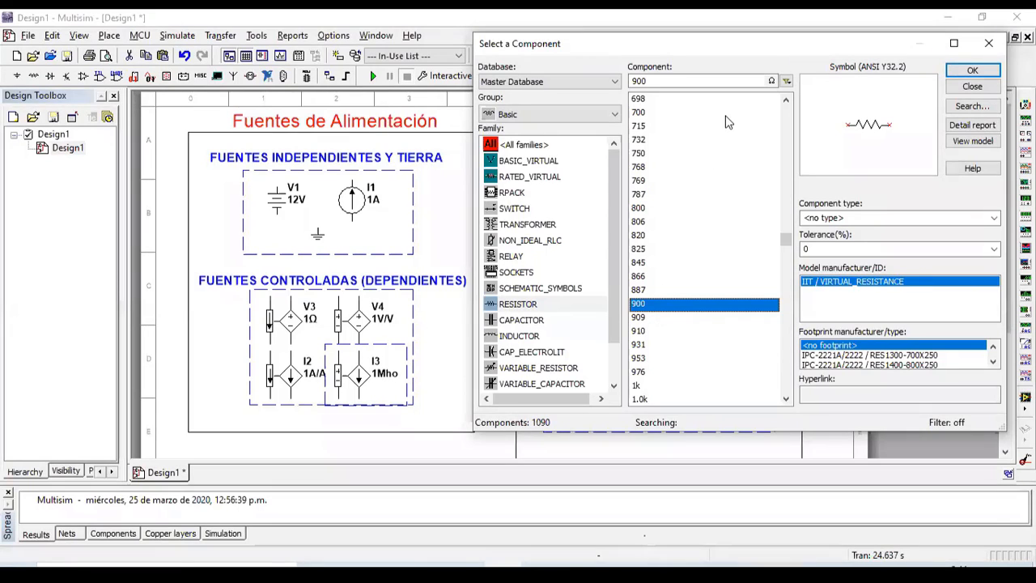
pyautogui.click(972, 86)
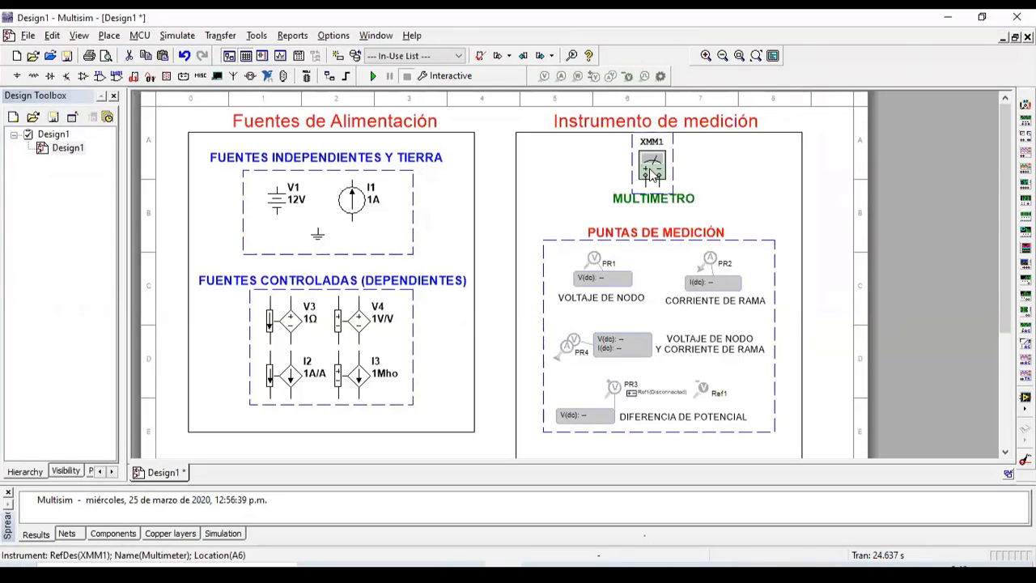
pyautogui.doubleClick(651, 172)
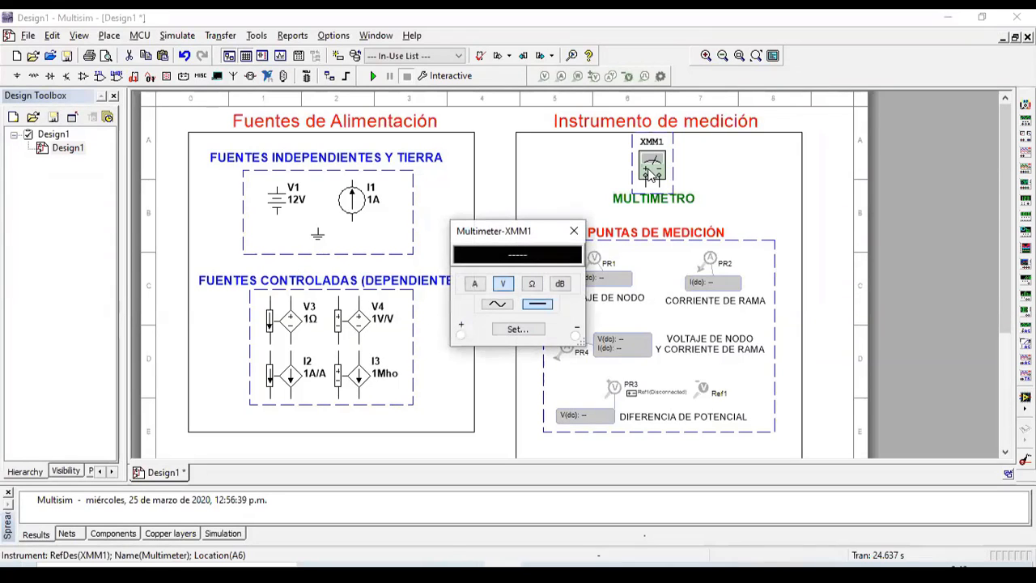
pyautogui.click(480, 284)
pyautogui.click(504, 284)
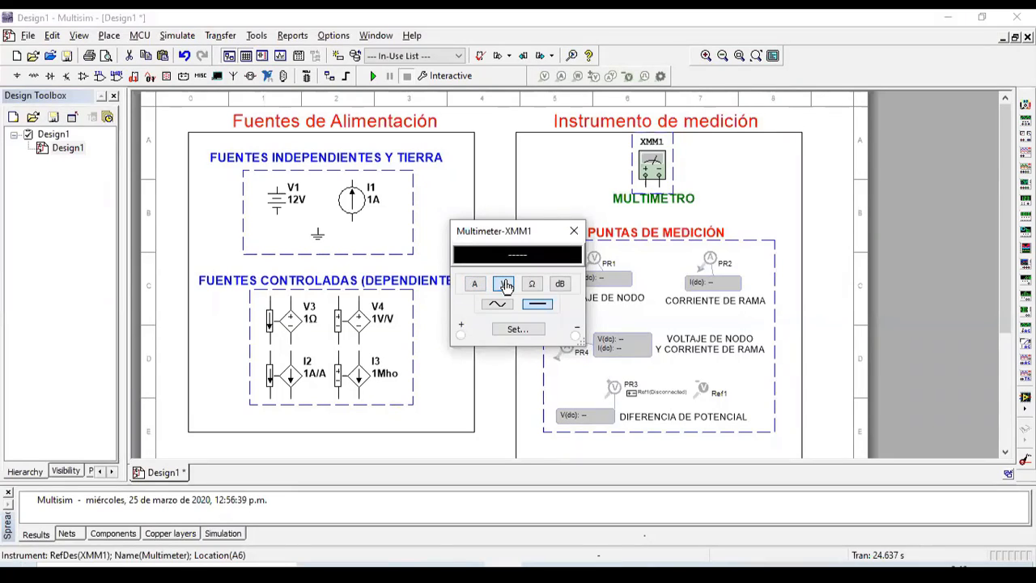
pyautogui.click(532, 286)
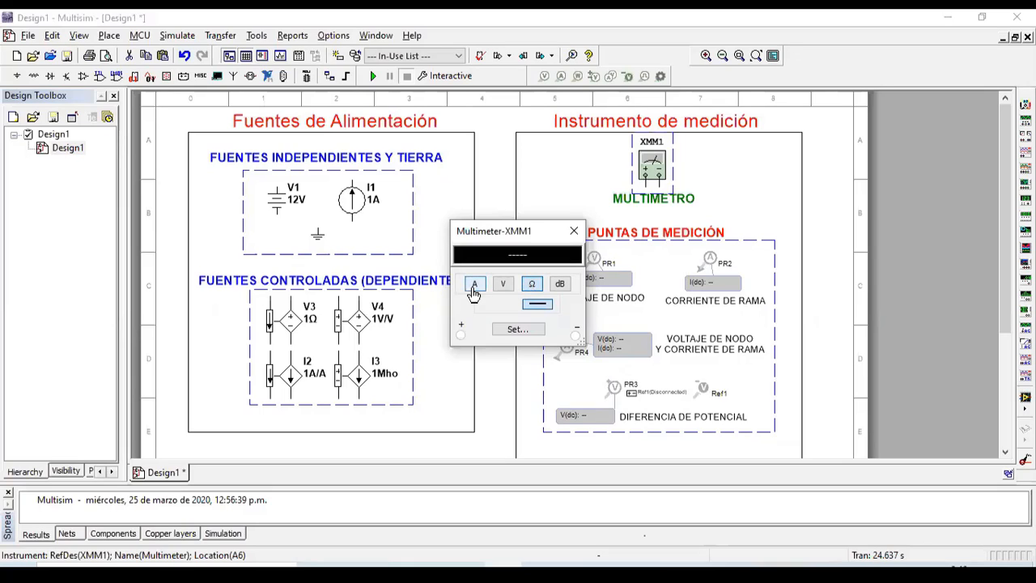
pyautogui.click(474, 286)
pyautogui.click(503, 285)
pyautogui.click(497, 307)
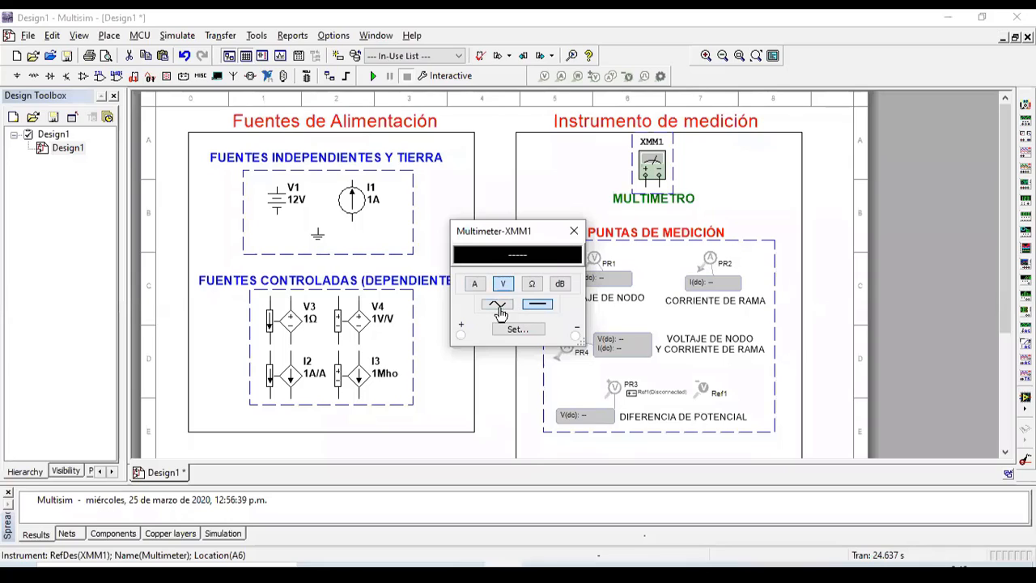
pyautogui.click(534, 308)
pyautogui.click(574, 230)
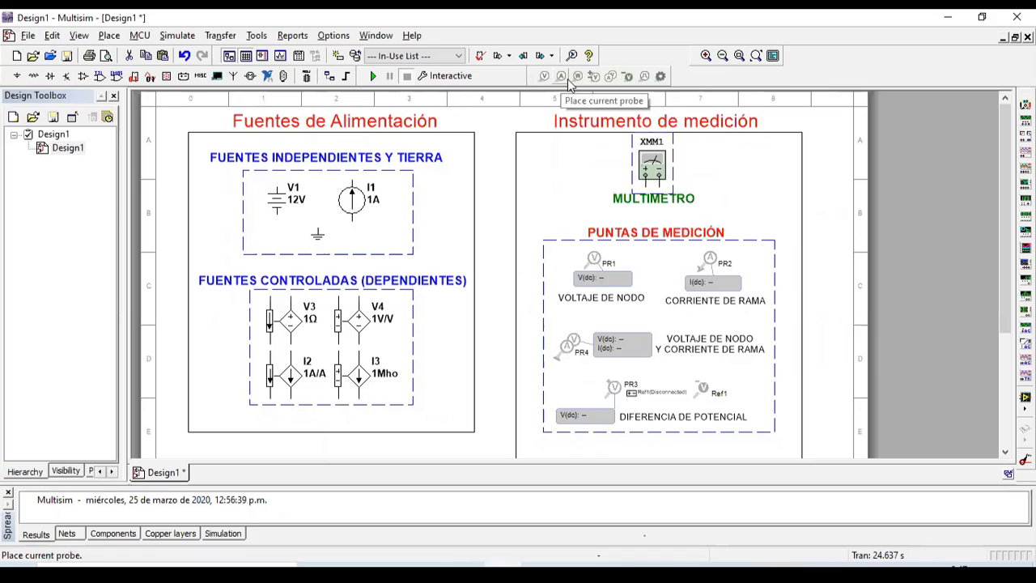
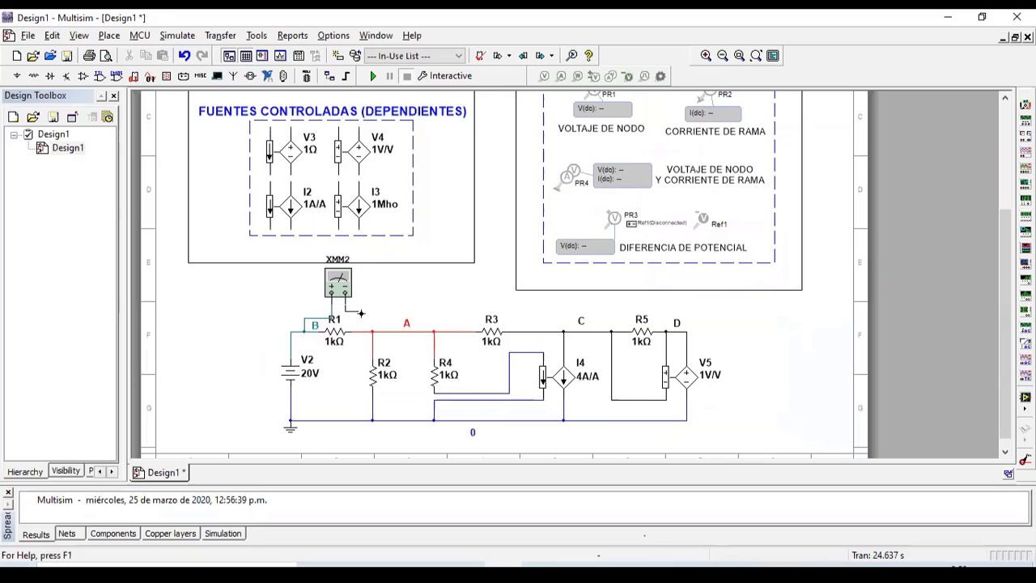
# Step: Connect XMM2's dangling lead to node A beside R1, placing the meter across R1
pyautogui.click(363, 330)
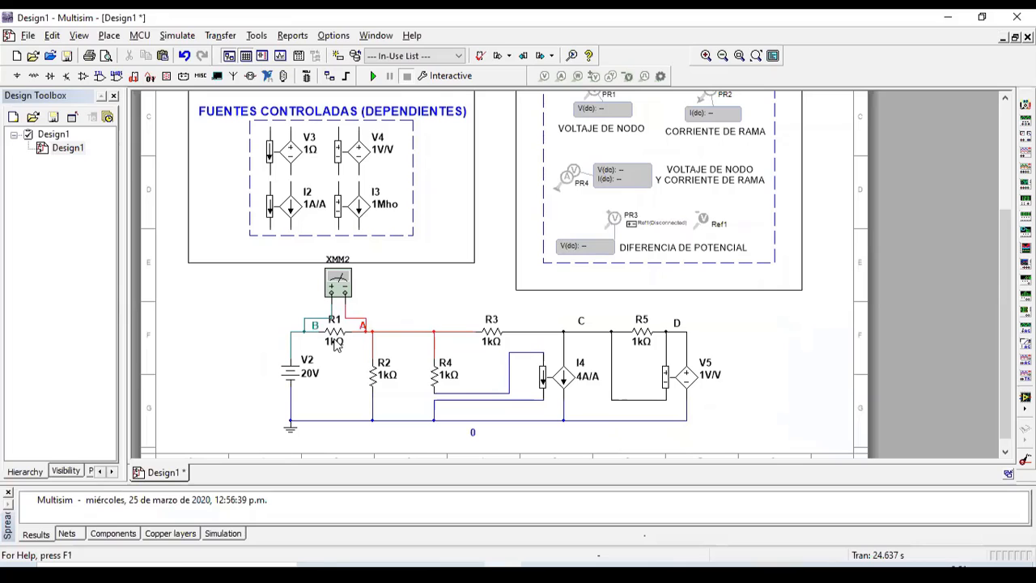
pyautogui.click(372, 76)
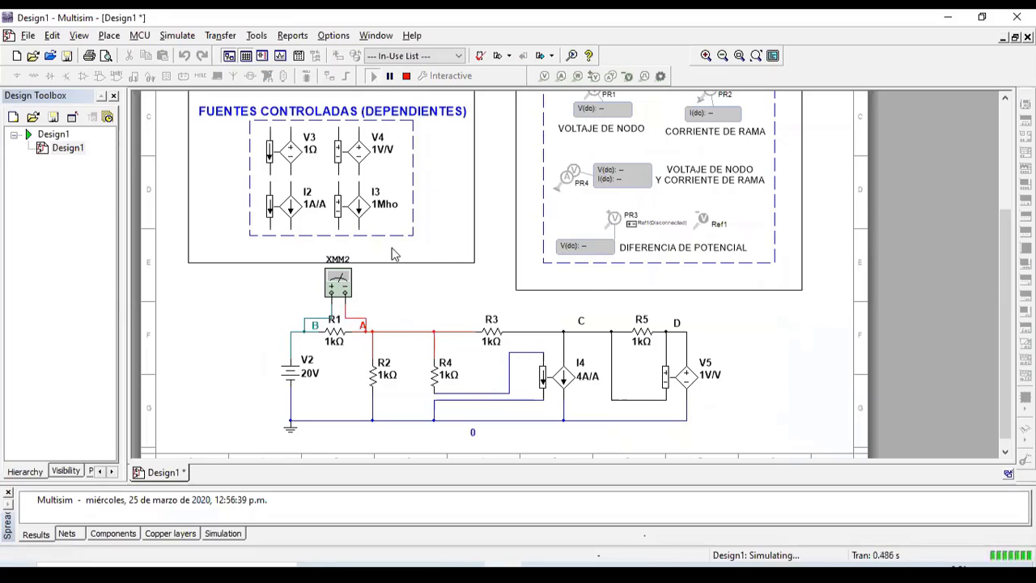
pyautogui.doubleClick(338, 281)
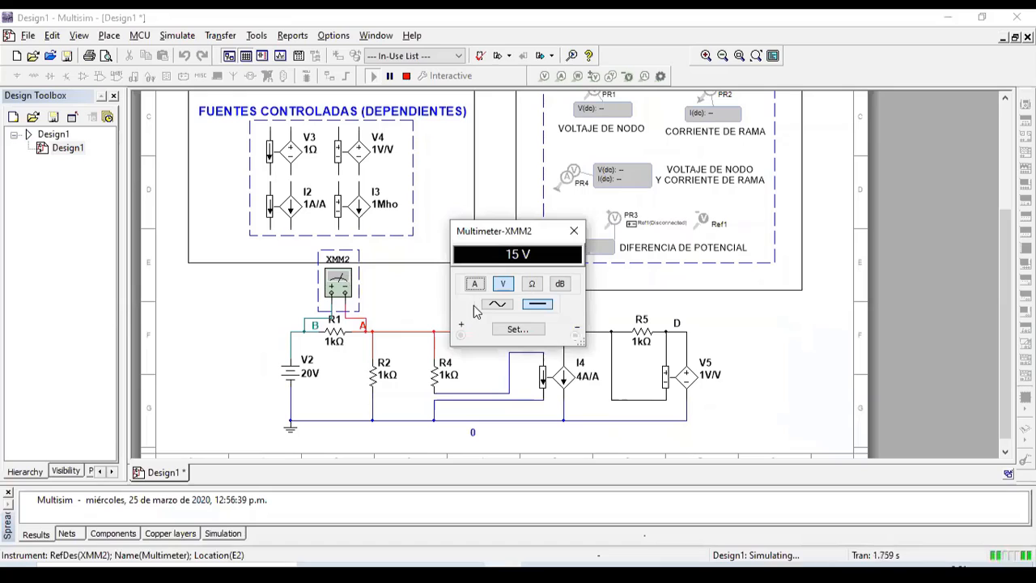
pyautogui.click(573, 232)
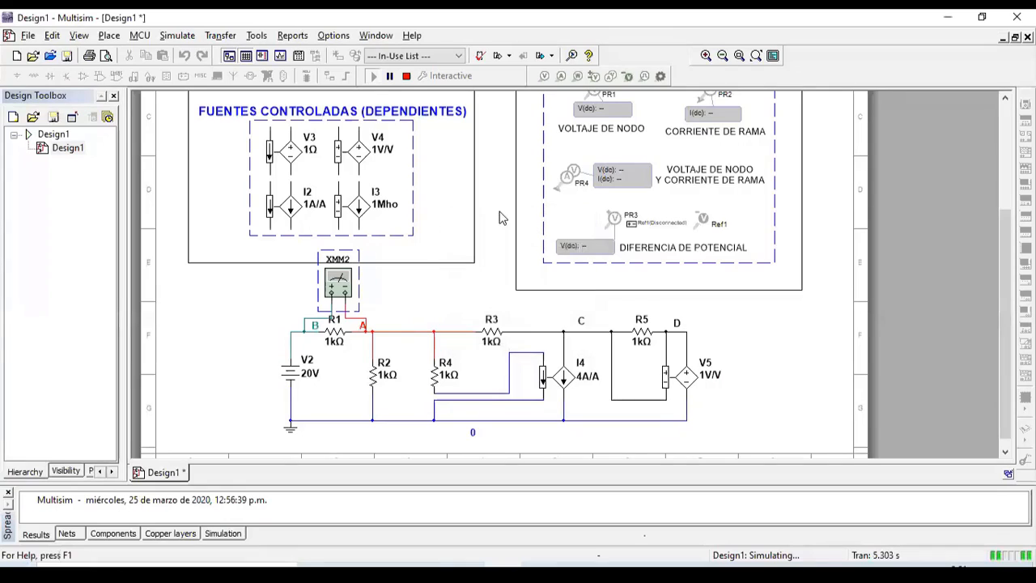
pyautogui.click(407, 76)
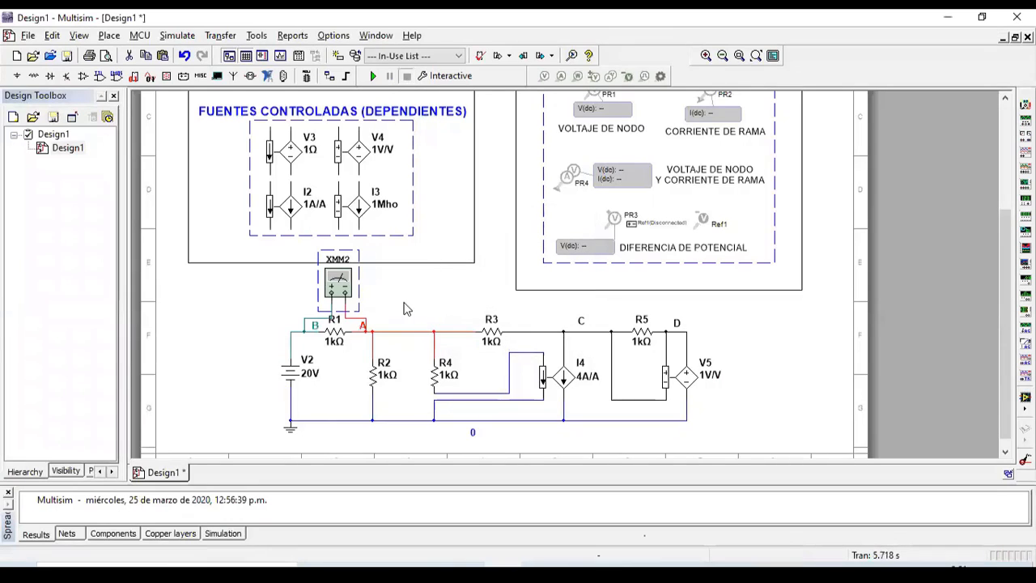
# Step: Duplicate multimeter XMM2 as XMM3 and place it beside XMM2
pyautogui.hotkey('ctrl', 'c')
pyautogui.hotkey('ctrl', 'v')
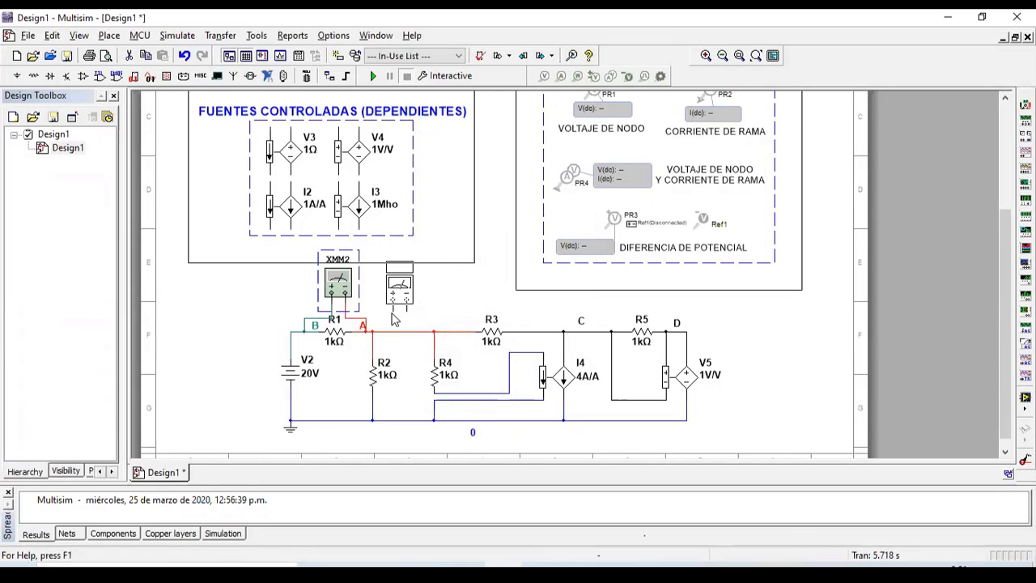
pyautogui.click(397, 314)
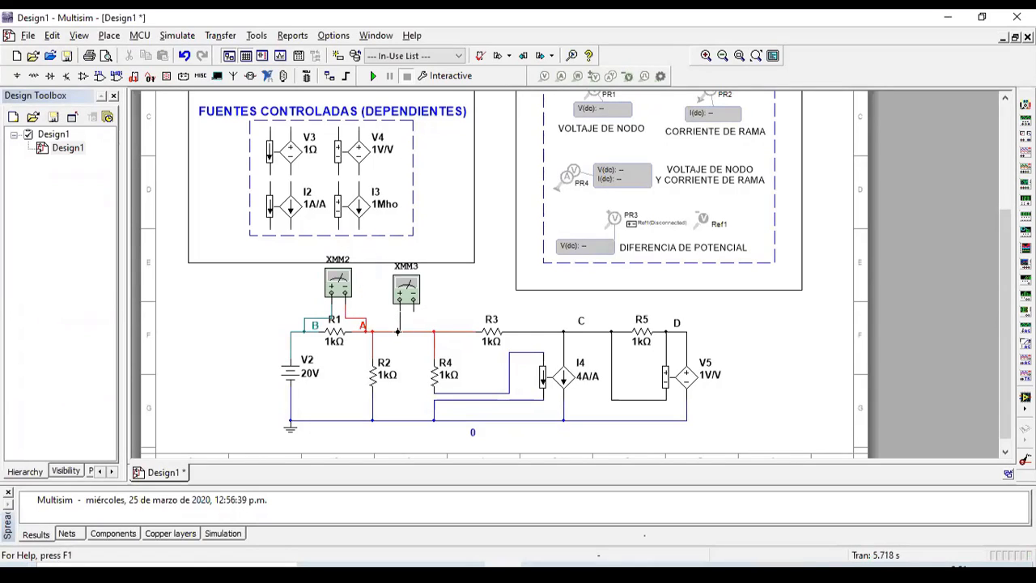
# Step: Wire both XMM3 leads to node A, then delete the wire between them for series connection
pyautogui.click(397, 331)
pyautogui.click(414, 307)
pyautogui.click(413, 331)
pyautogui.click(414, 331)
pyautogui.click(404, 332)
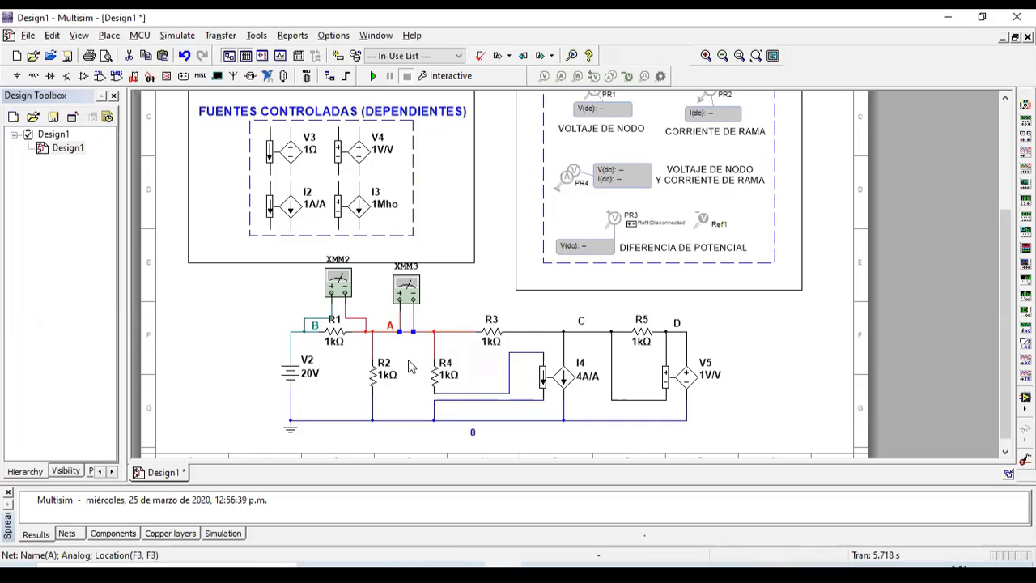
pyautogui.press('Delete')
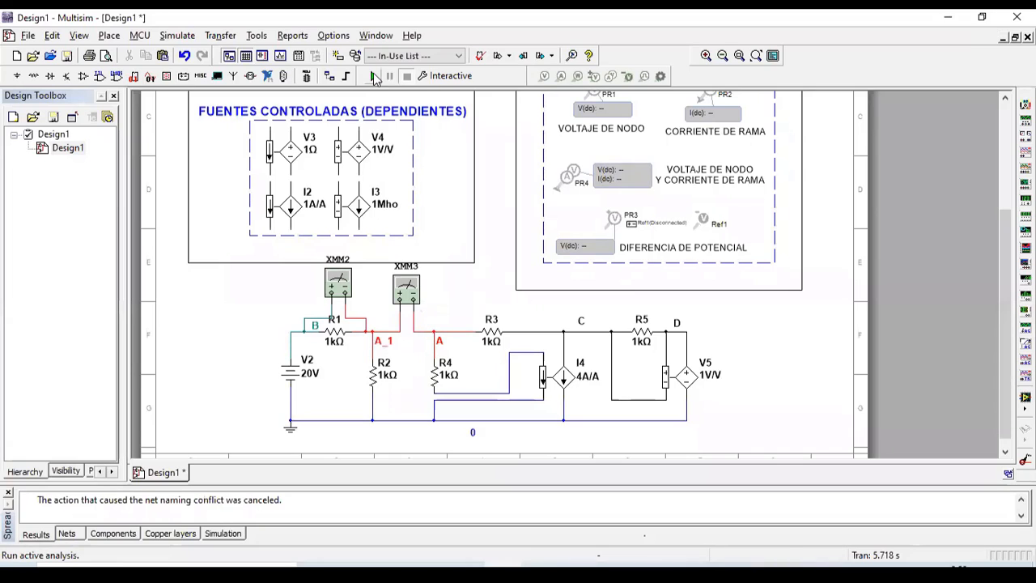
# Step: Run the simulation and switch XMM3 to current mode, reading 40 mA after R1
pyautogui.click(373, 76)
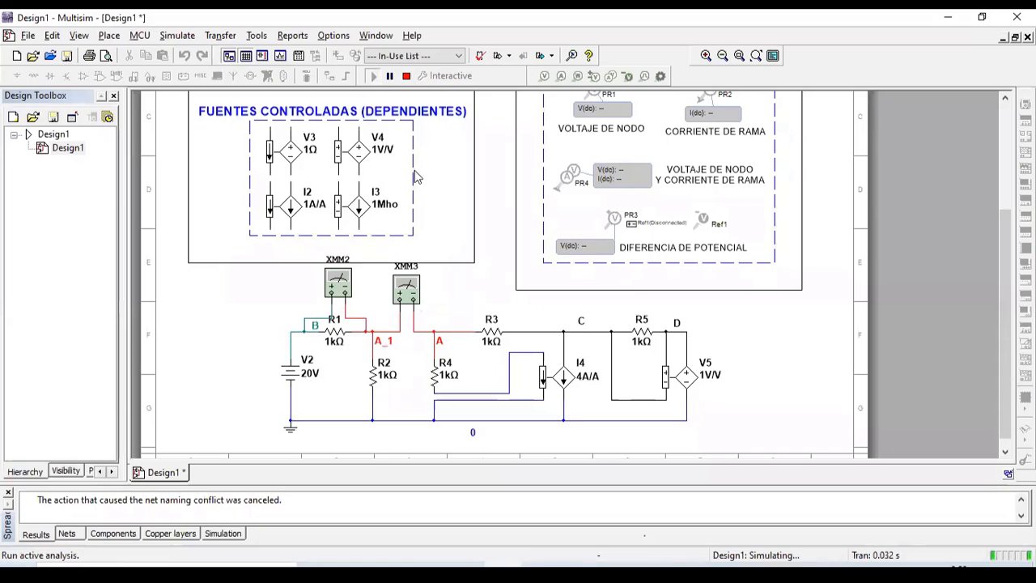
pyautogui.doubleClick(413, 290)
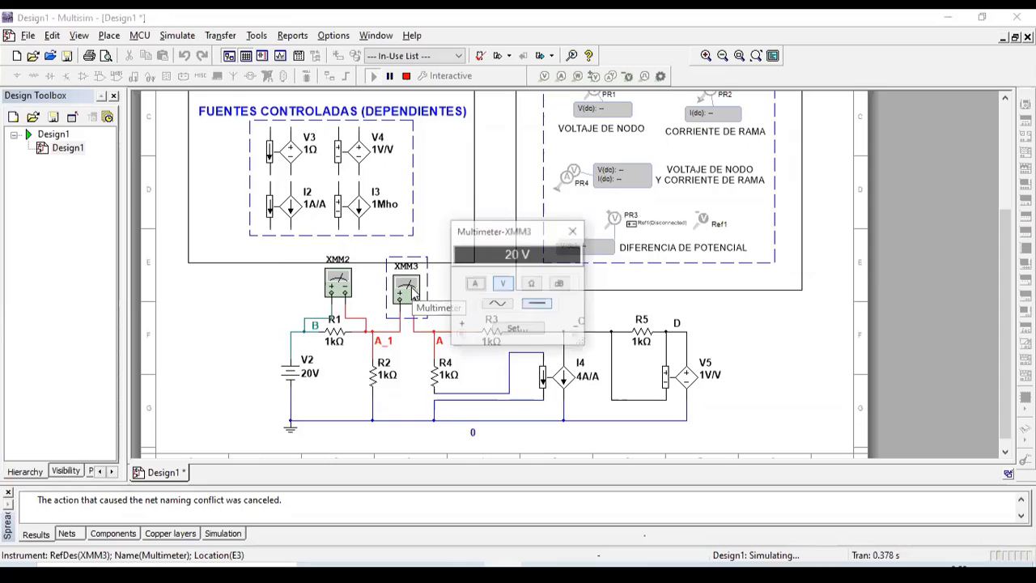
pyautogui.click(476, 287)
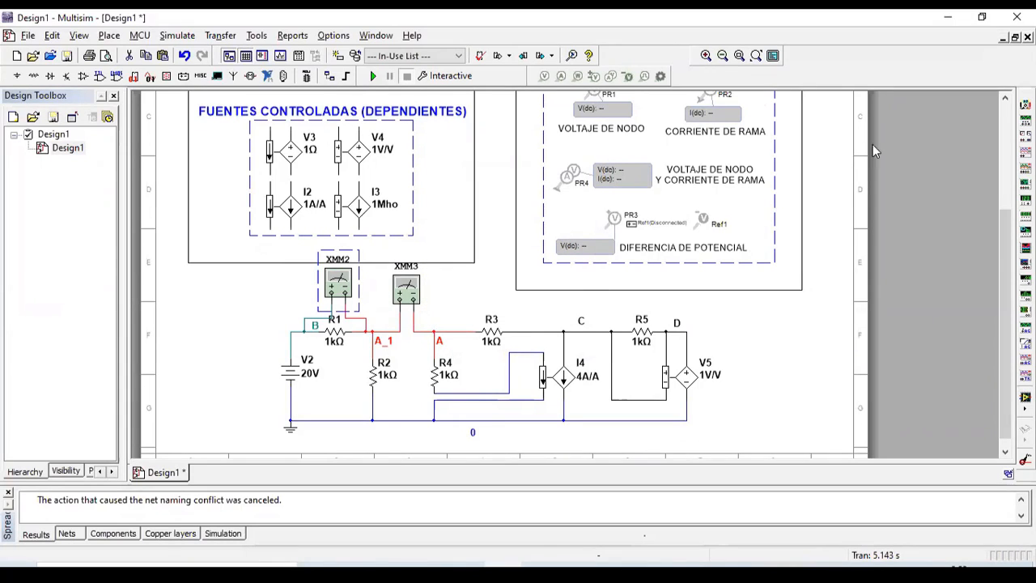
# Step: Copy voltage probe PR1 and place the copy PR5 above the circuit
pyautogui.click(1006, 100)
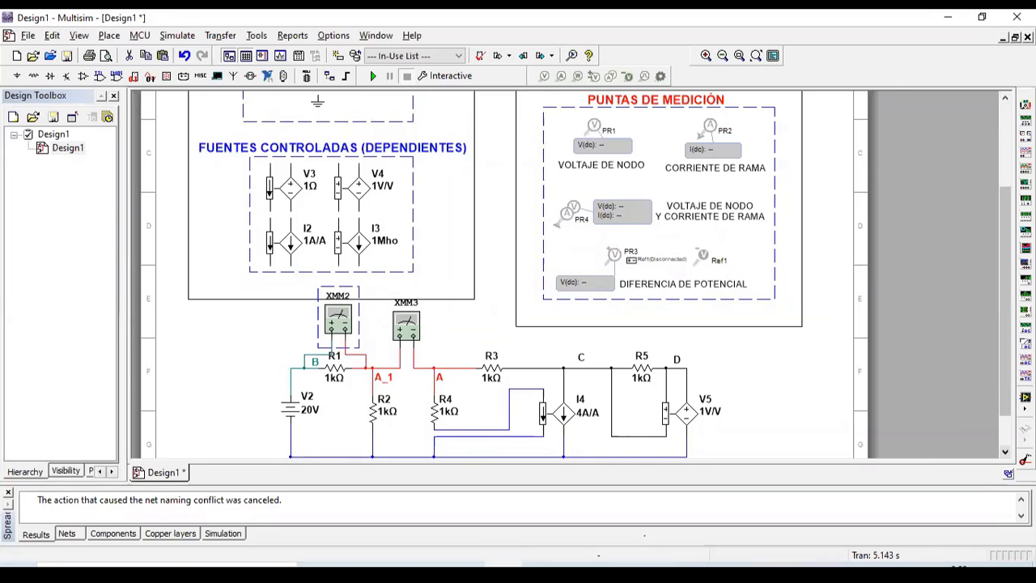
pyautogui.click(1005, 452)
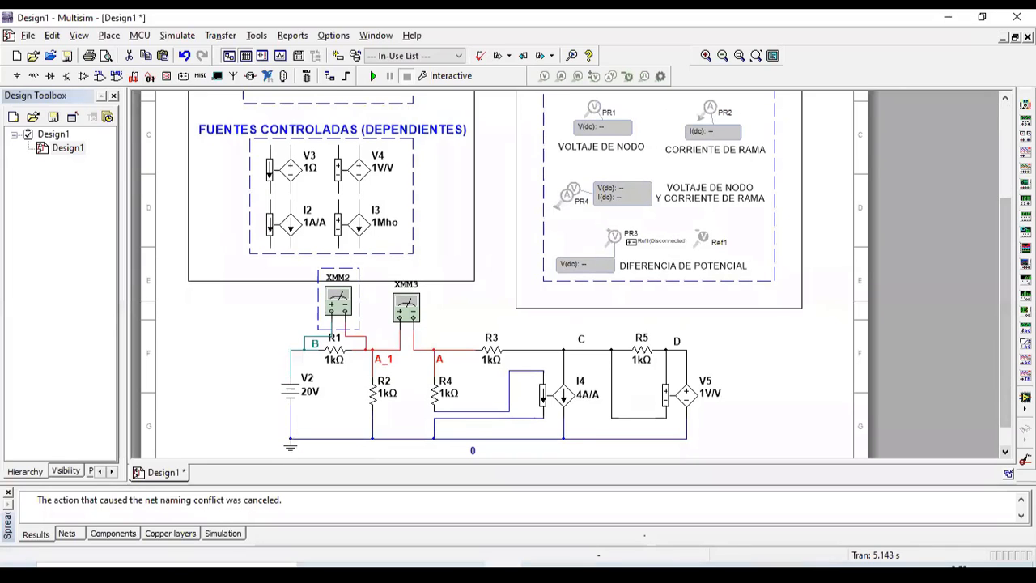
pyautogui.click(596, 107)
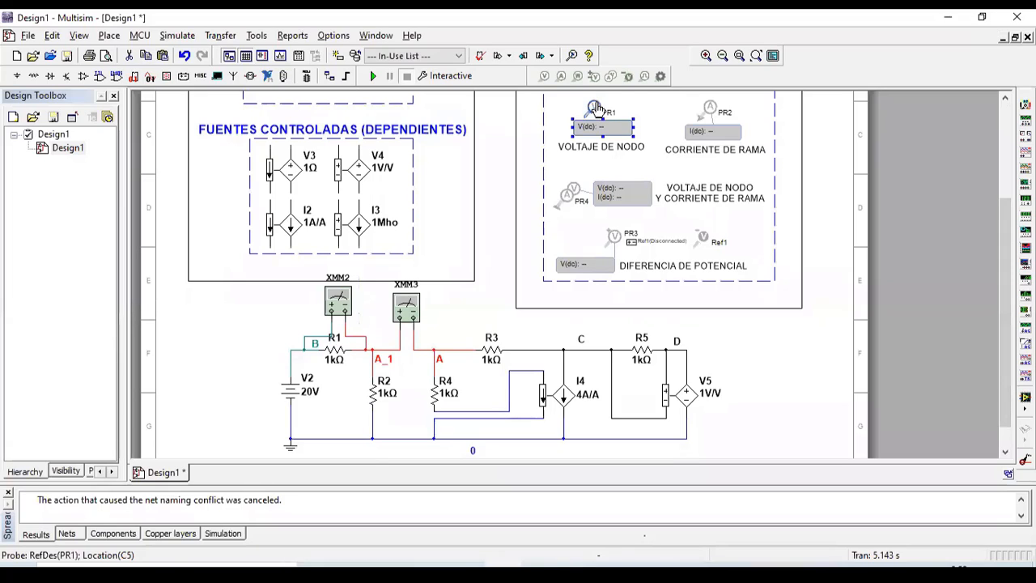
pyautogui.hotkey('ctrl', 'c')
pyautogui.hotkey('ctrl', 'v')
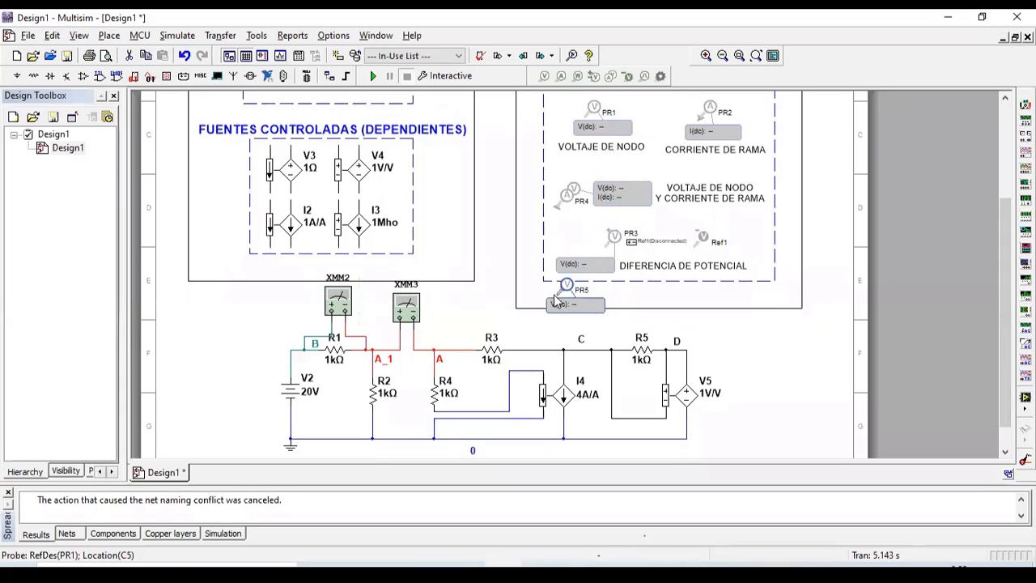
pyautogui.click(489, 309)
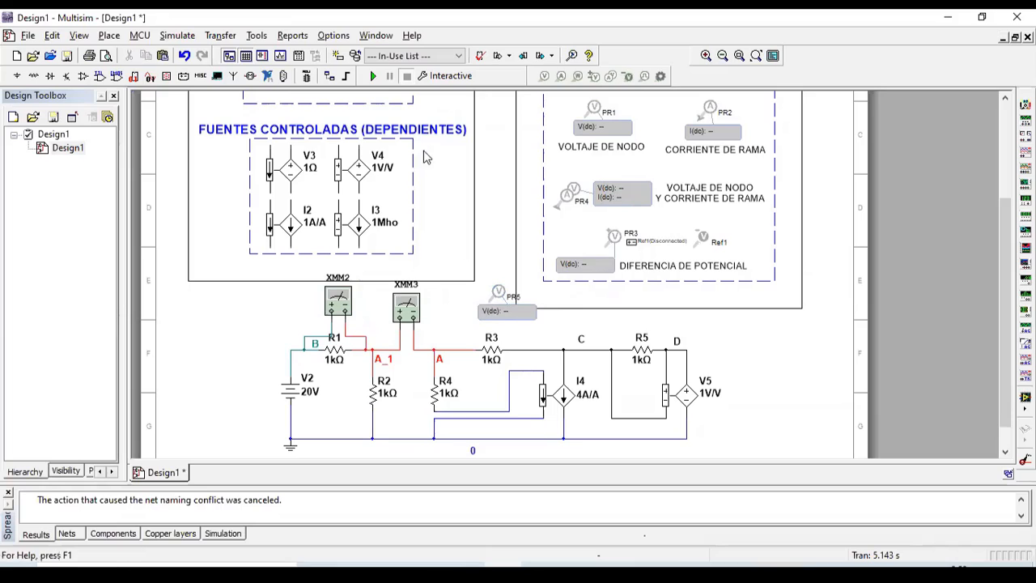
# Step: Run the simulation, move PR5 onto node D reading 60.0 V, and enlarge its label
pyautogui.click(373, 76)
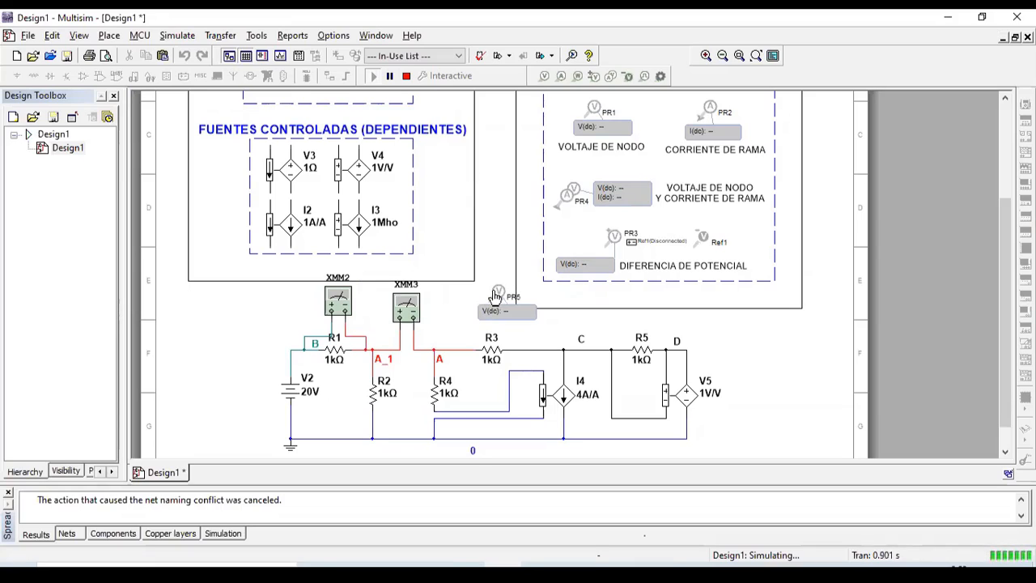
pyautogui.moveTo(496, 296); pyautogui.dragTo(468, 304)
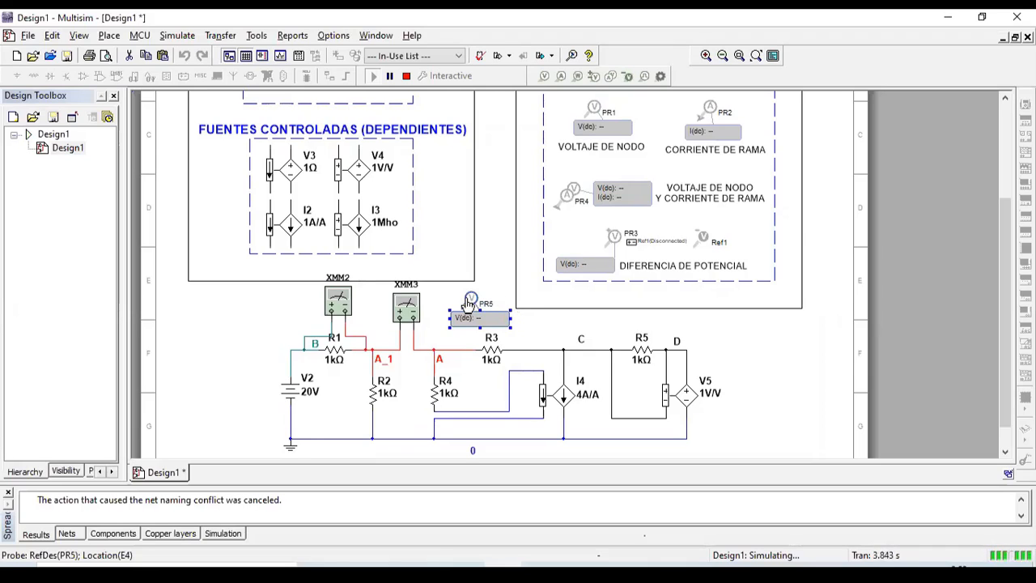
pyautogui.moveTo(468, 303); pyautogui.dragTo(611, 319)
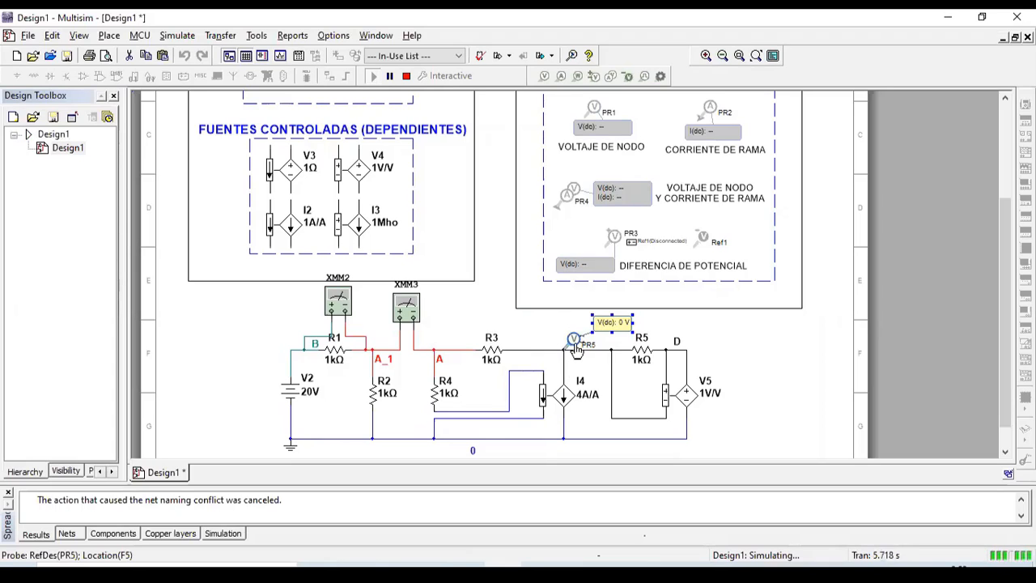
pyautogui.moveTo(574, 343); pyautogui.dragTo(699, 345)
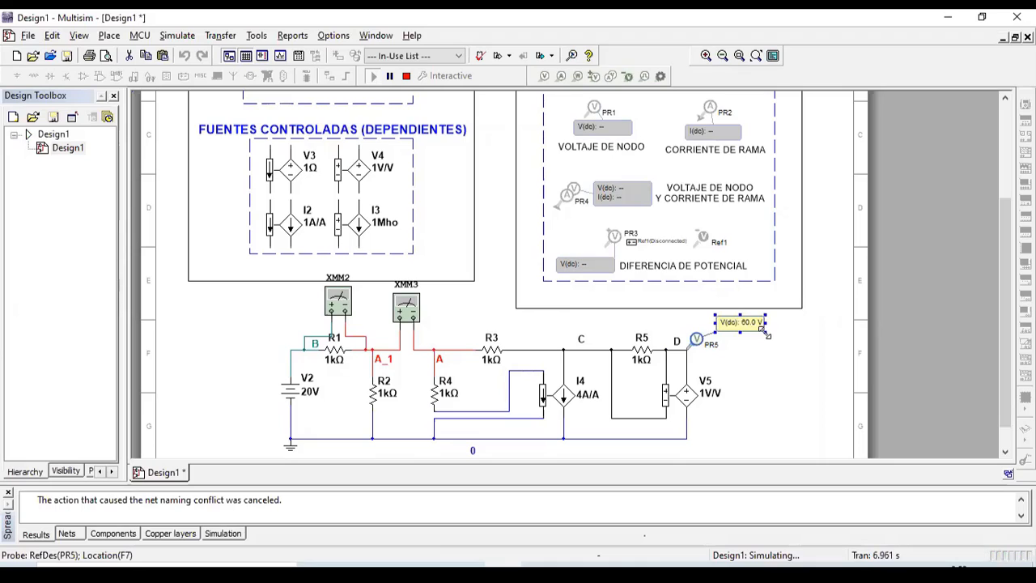
pyautogui.moveTo(765, 332); pyautogui.dragTo(789, 330)
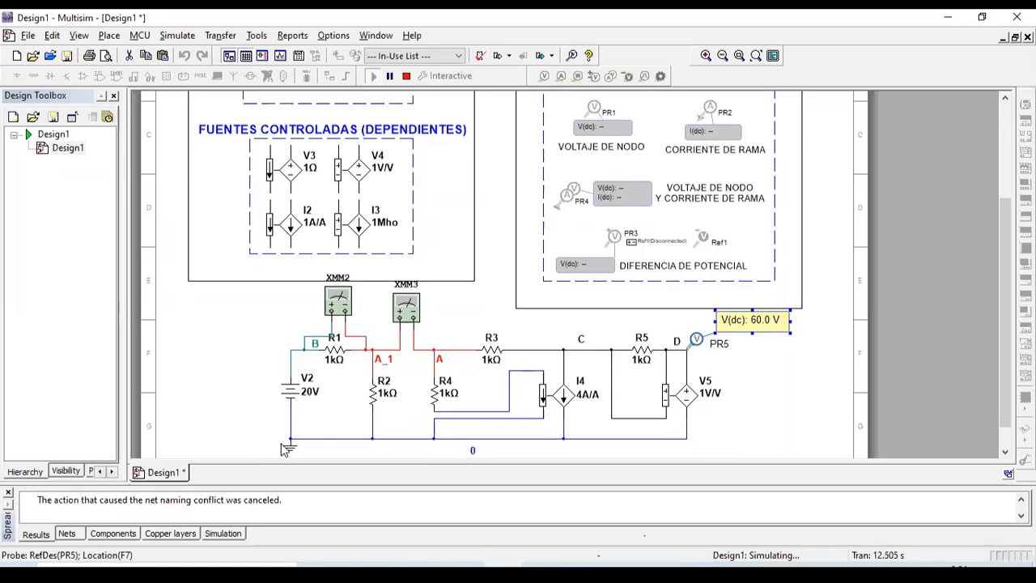
# Step: Paste a copy of current probe PR2 as PR6 on the R3–C wire, reading -20.0 mA
pyautogui.click(702, 127)
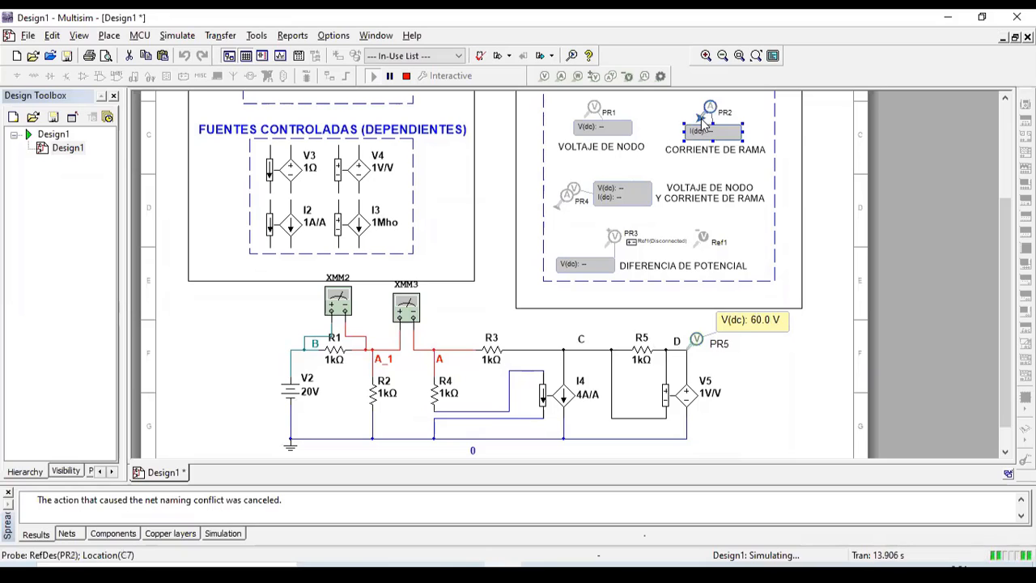
pyautogui.hotkey('ctrl', 'v')
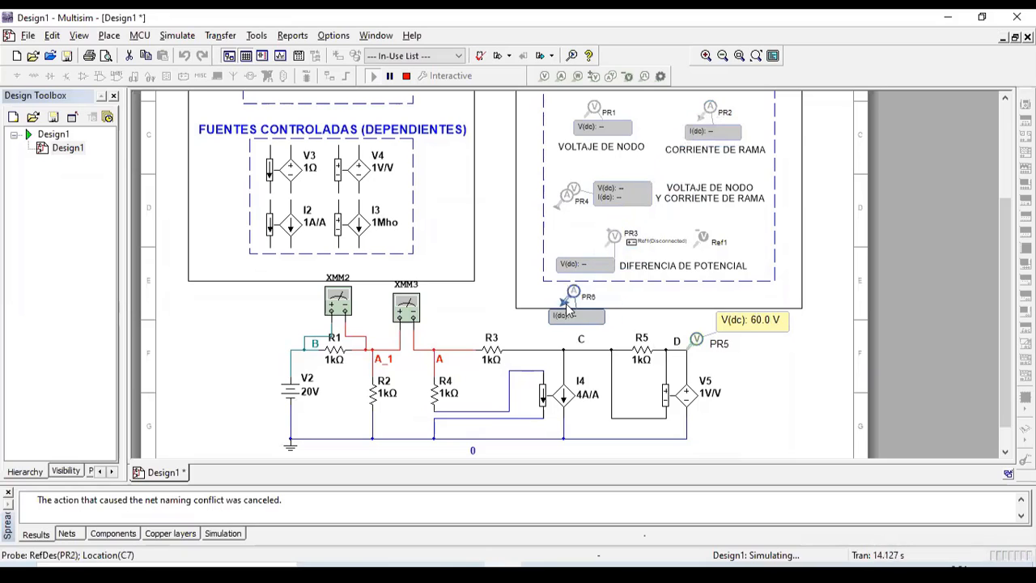
pyautogui.click(527, 350)
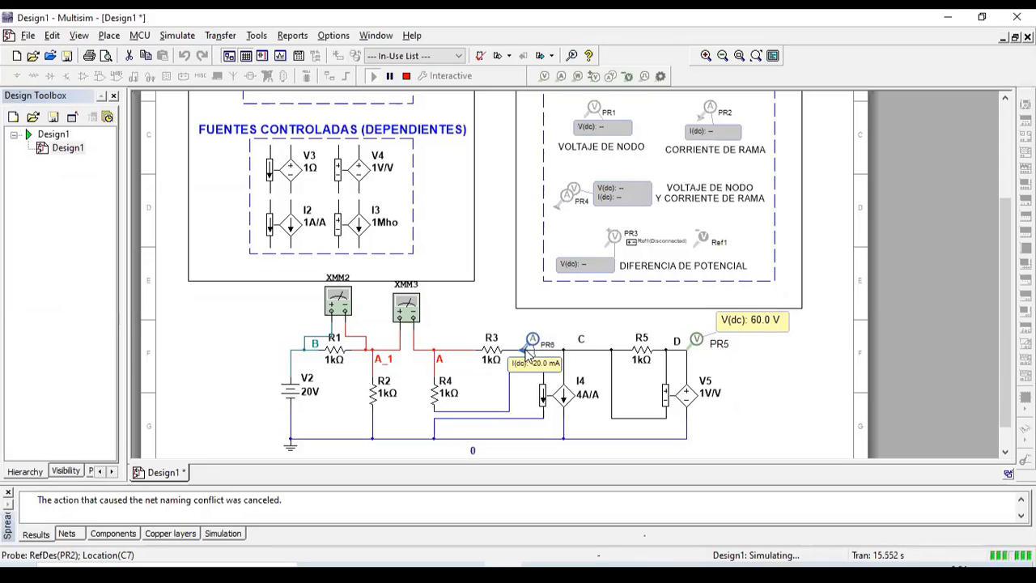
pyautogui.moveTo(527, 348); pyautogui.dragTo(530, 350)
pyautogui.click(533, 350)
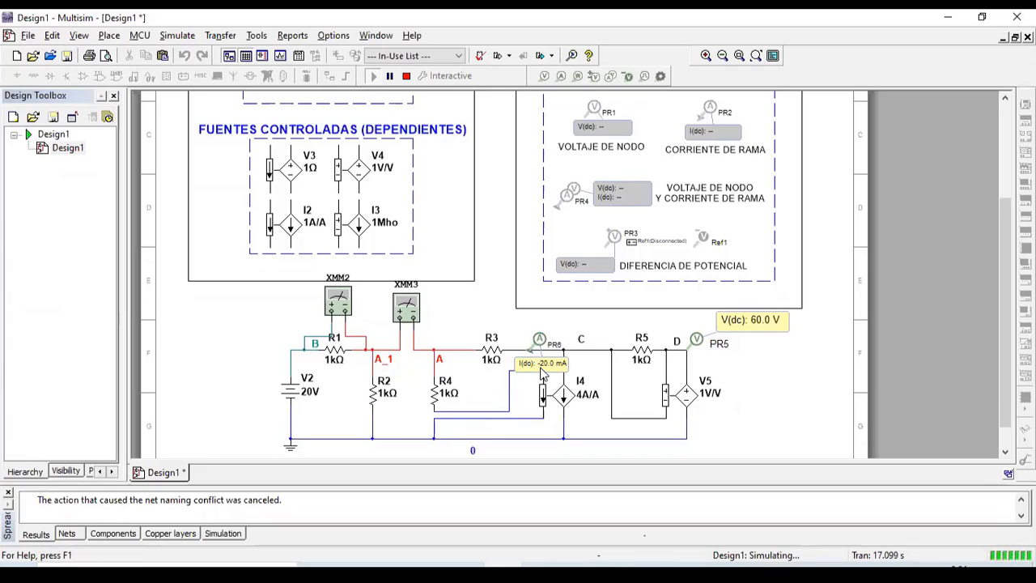
pyautogui.click(542, 373)
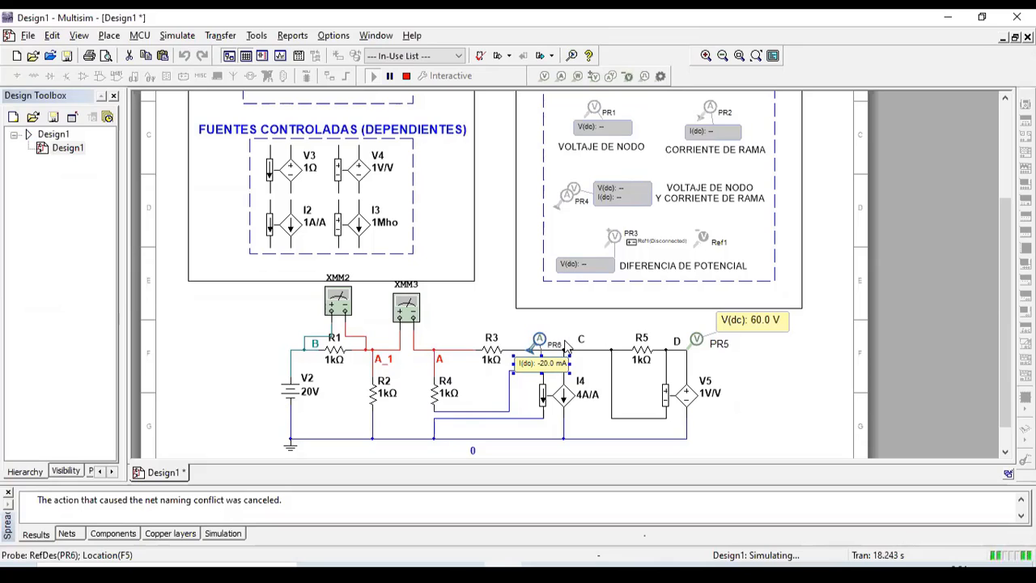
# Step: Reverse probe PR6's direction so it reads 20.0 mA
pyautogui.rightClick(539, 343)
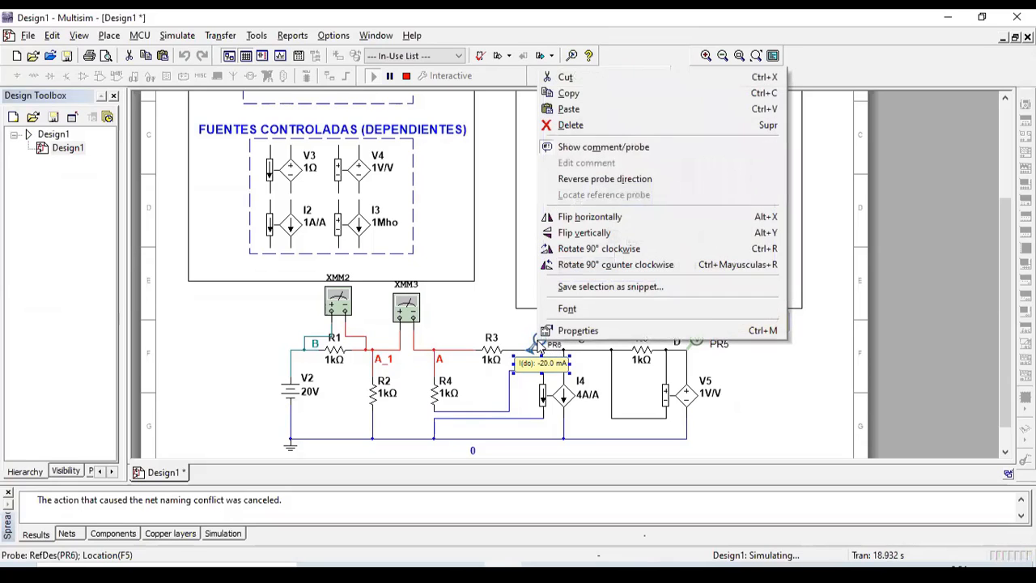
pyautogui.click(624, 180)
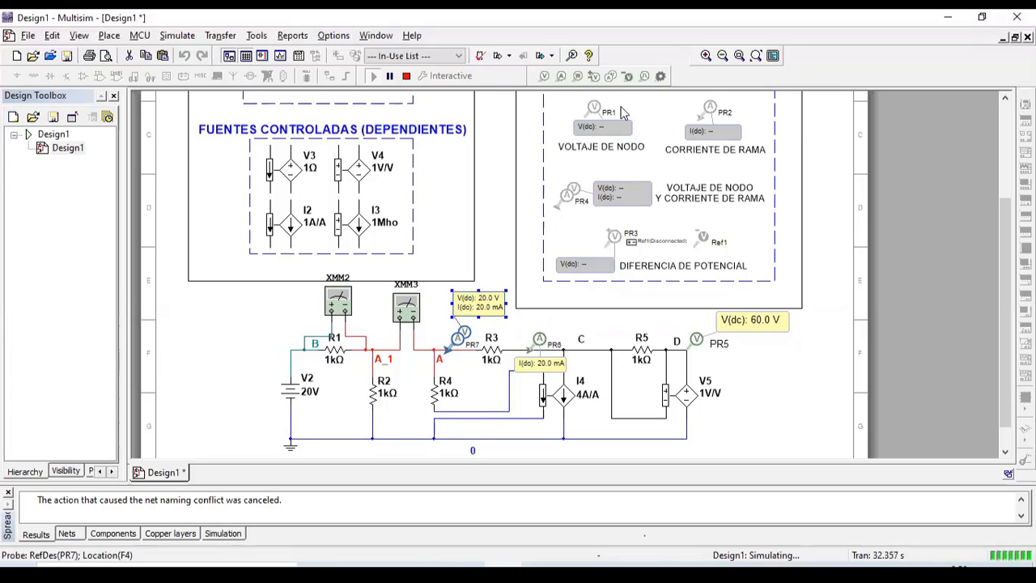
# Step: Place differential voltage probe PR8 on the A_1 wire with reference Ref2 below R2
pyautogui.click(594, 77)
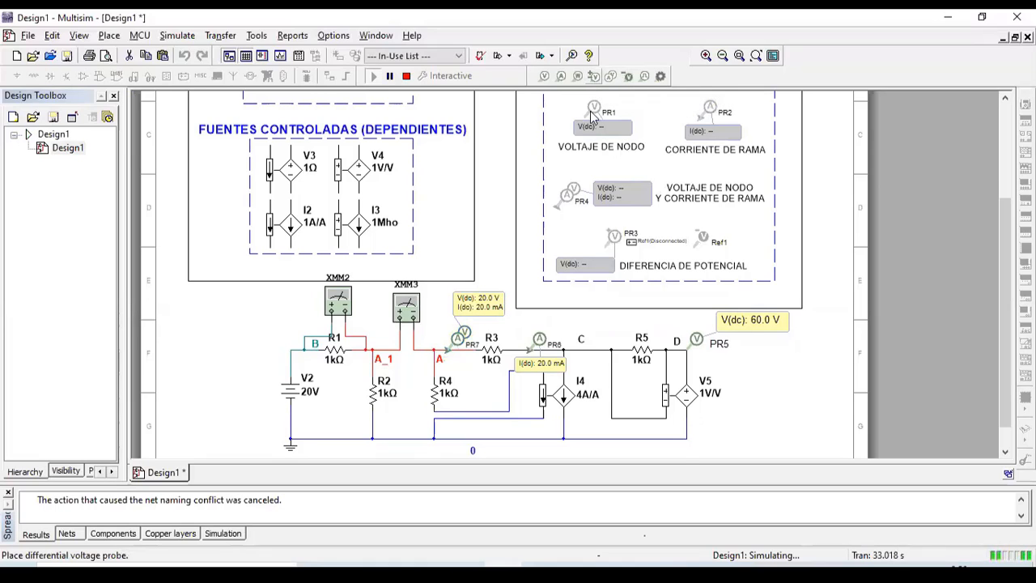
pyautogui.scroll(1, 497, 323)
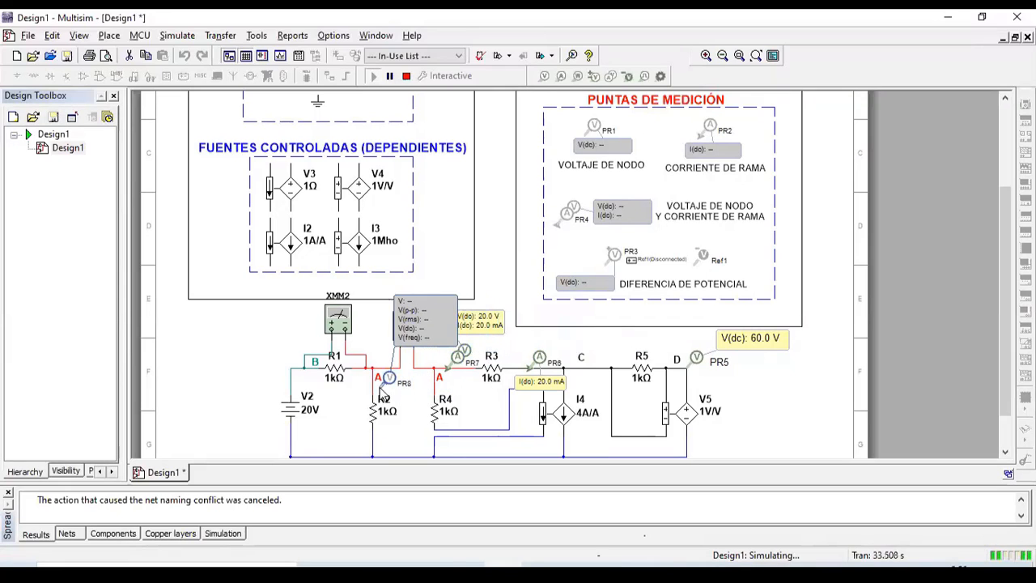
pyautogui.click(373, 384)
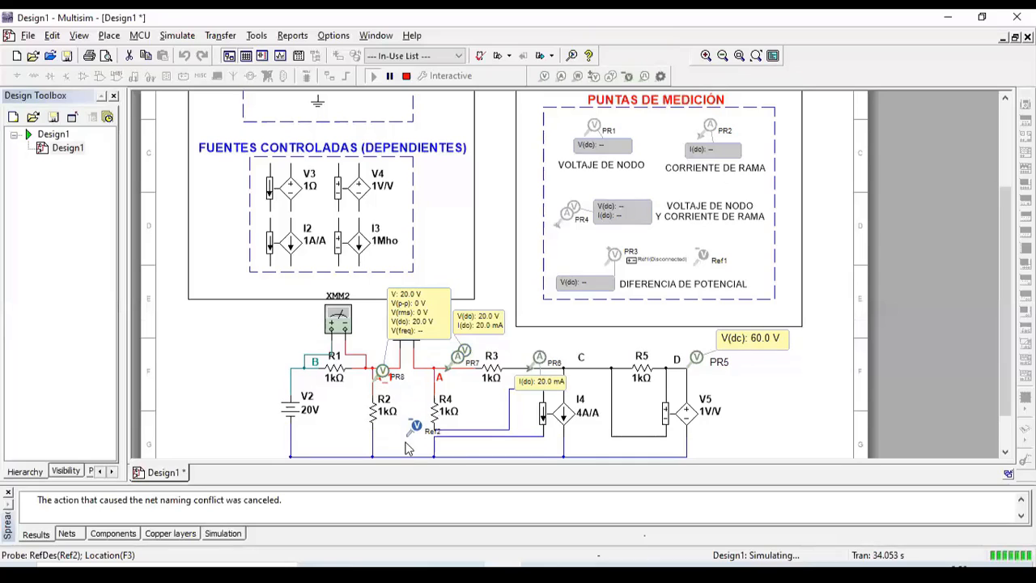
pyautogui.click(373, 453)
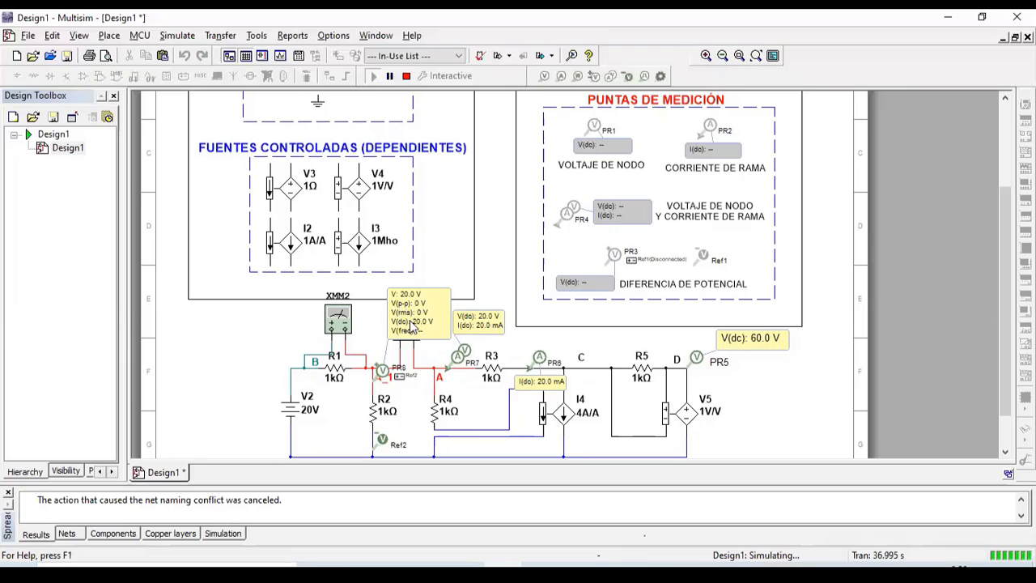
# Step: Set PR8's parameters to Custom, hiding the header and showing only V(dc)
pyautogui.click(411, 324)
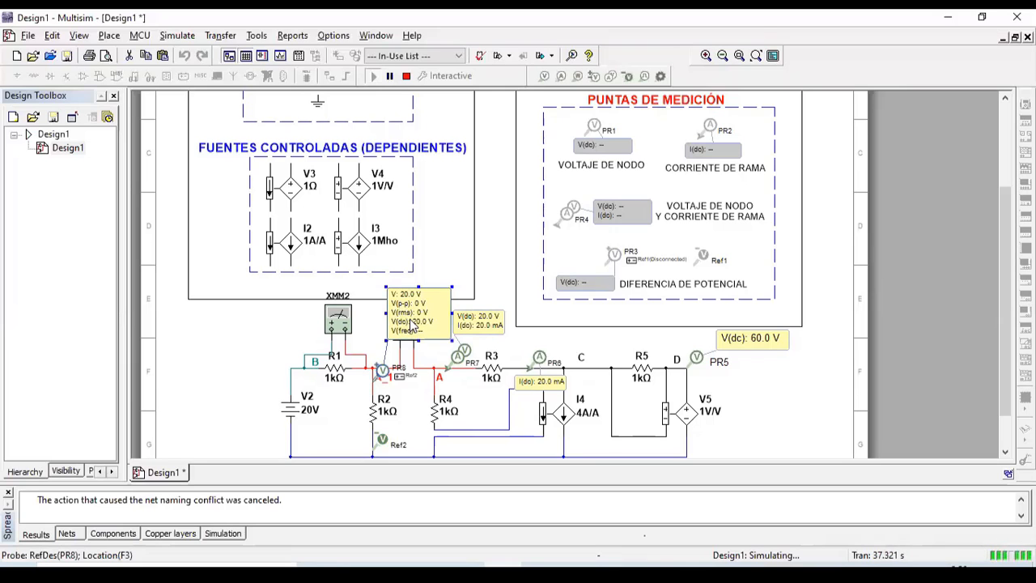
pyautogui.doubleClick(411, 324)
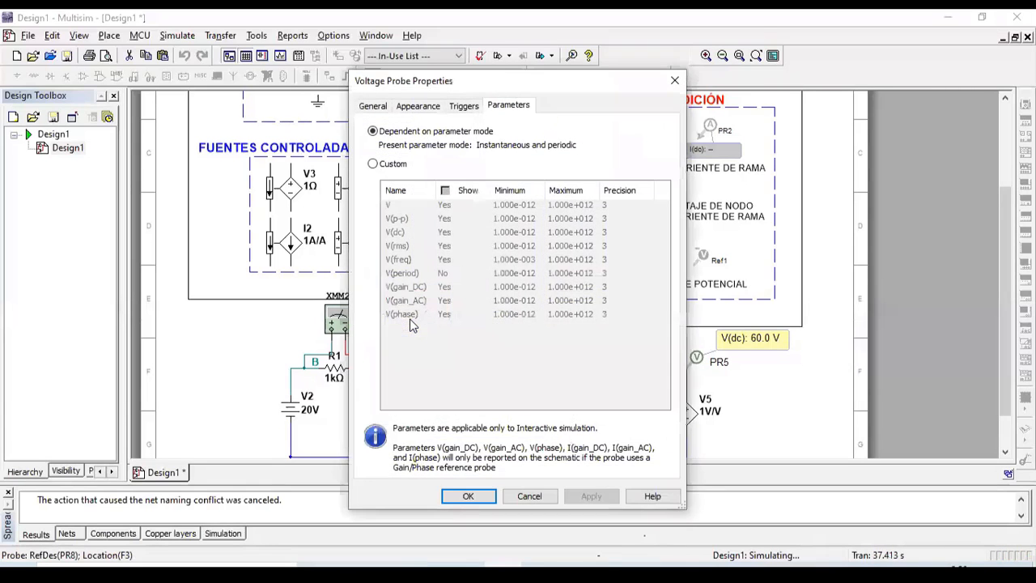
pyautogui.click(403, 165)
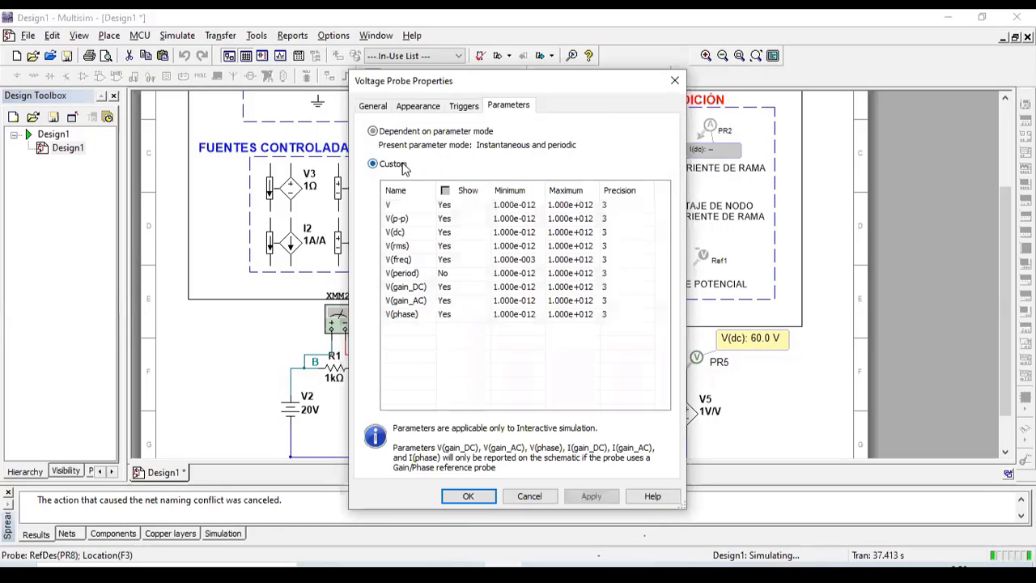
pyautogui.click(444, 190)
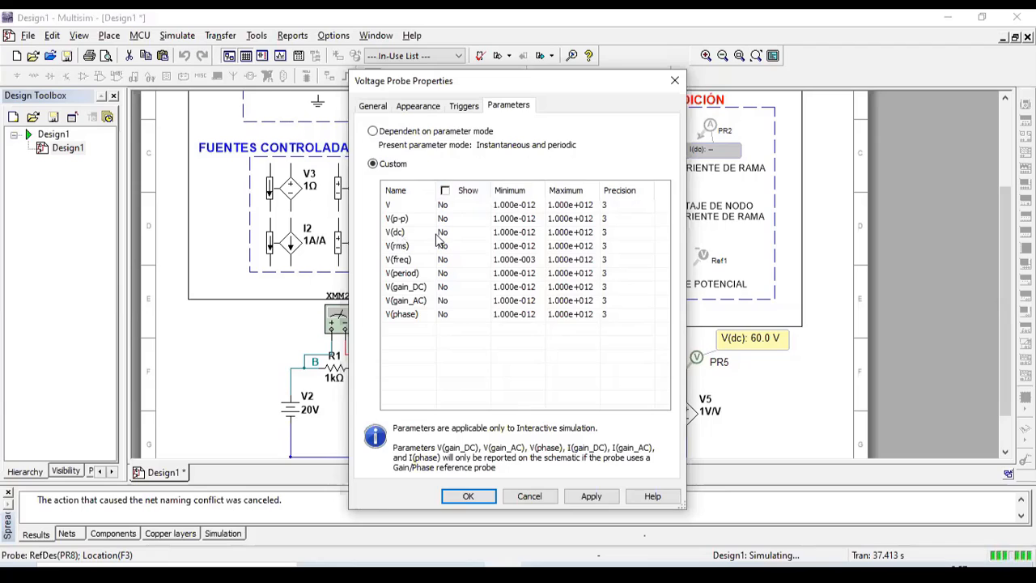
pyautogui.click(445, 234)
pyautogui.click(444, 234)
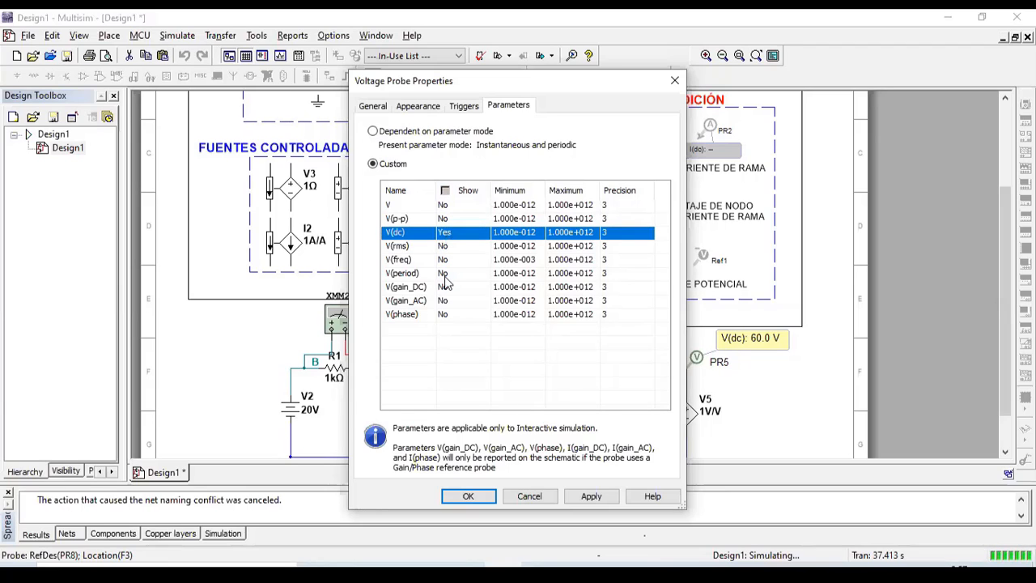
pyautogui.click(465, 497)
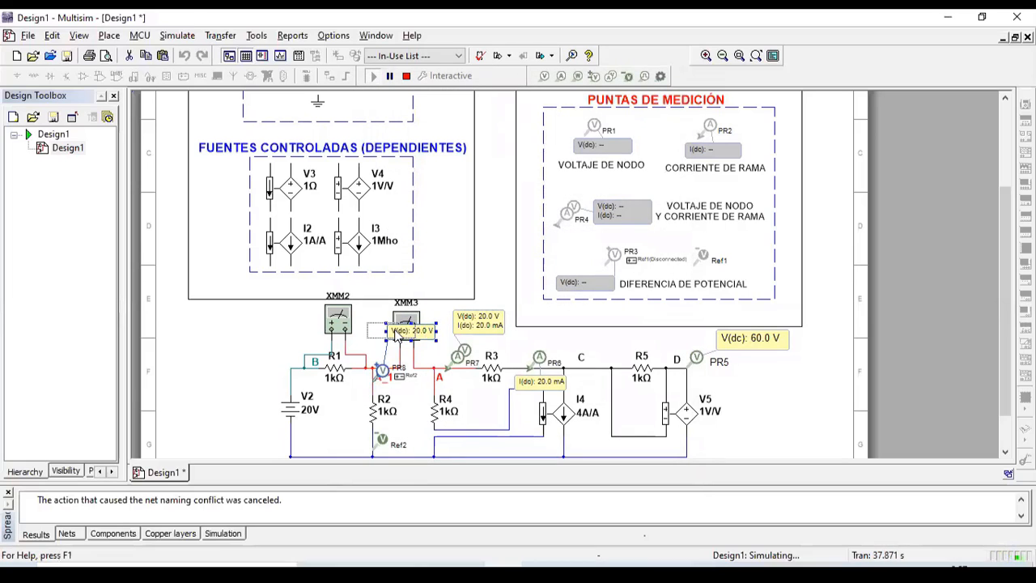
# Step: Move PR8's V(dc) label beside R2, clear of XMM3, then select probe PR6
pyautogui.moveTo(416, 338); pyautogui.dragTo(346, 396)
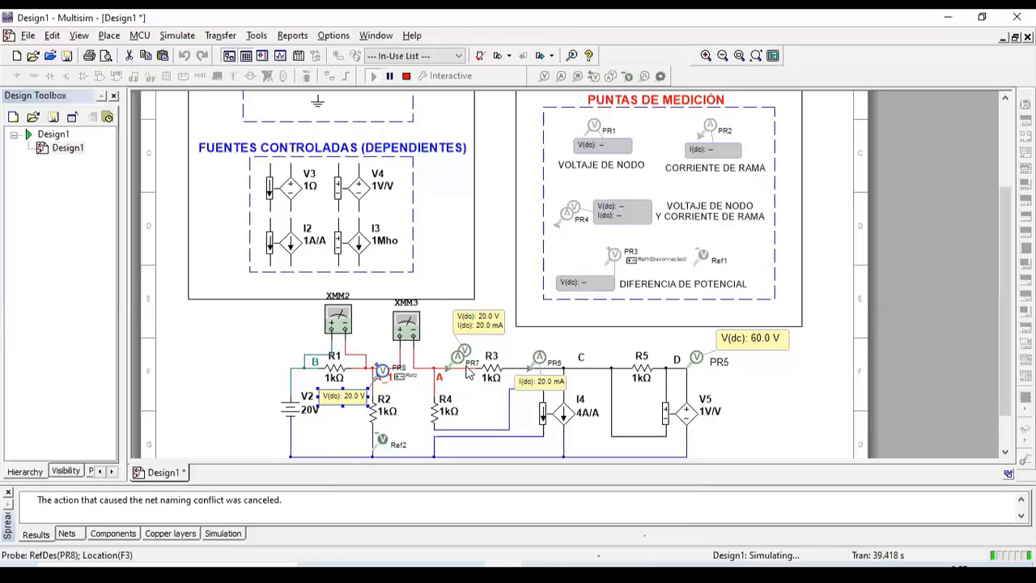
pyautogui.click(541, 364)
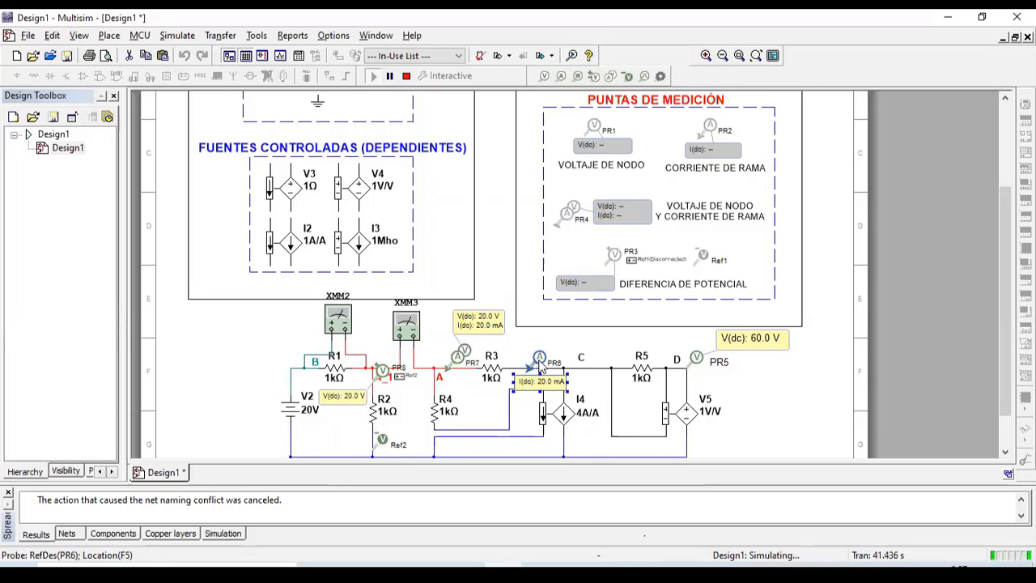
# Step: Delete current probe PR6, point out sources I4 and V5, and scroll toward ground
pyautogui.press('Delete')
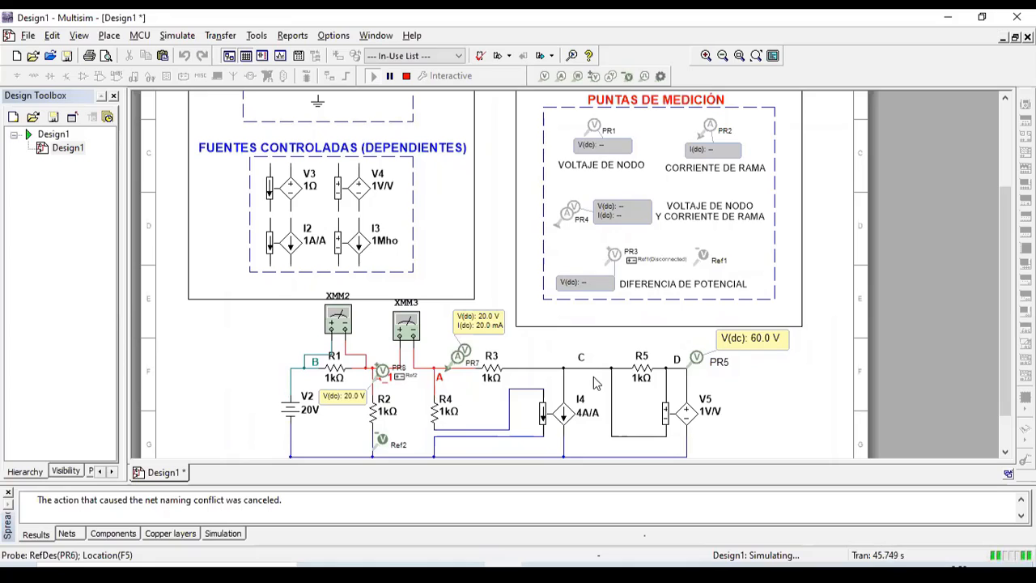
pyautogui.click(566, 418)
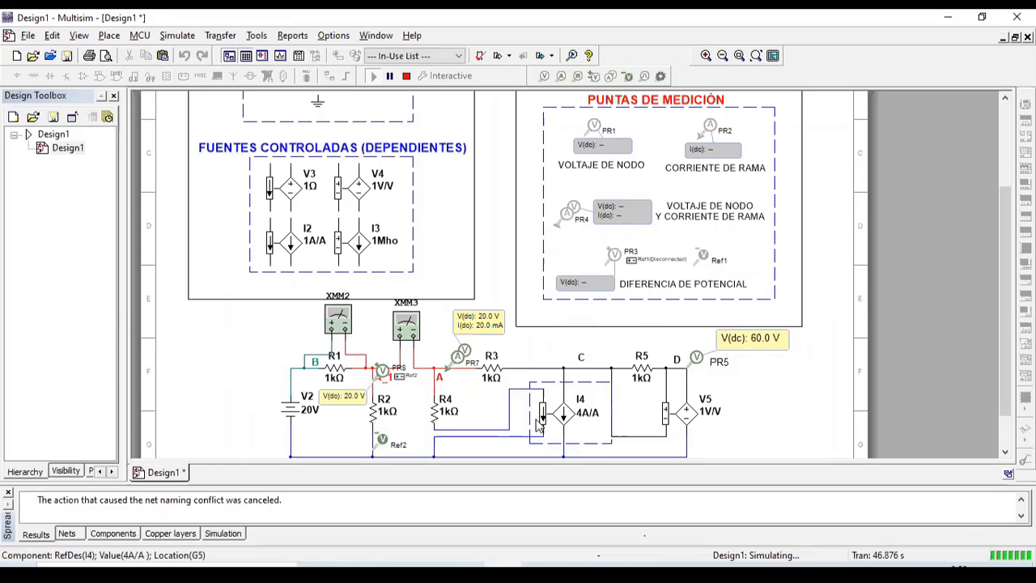
pyautogui.click(694, 429)
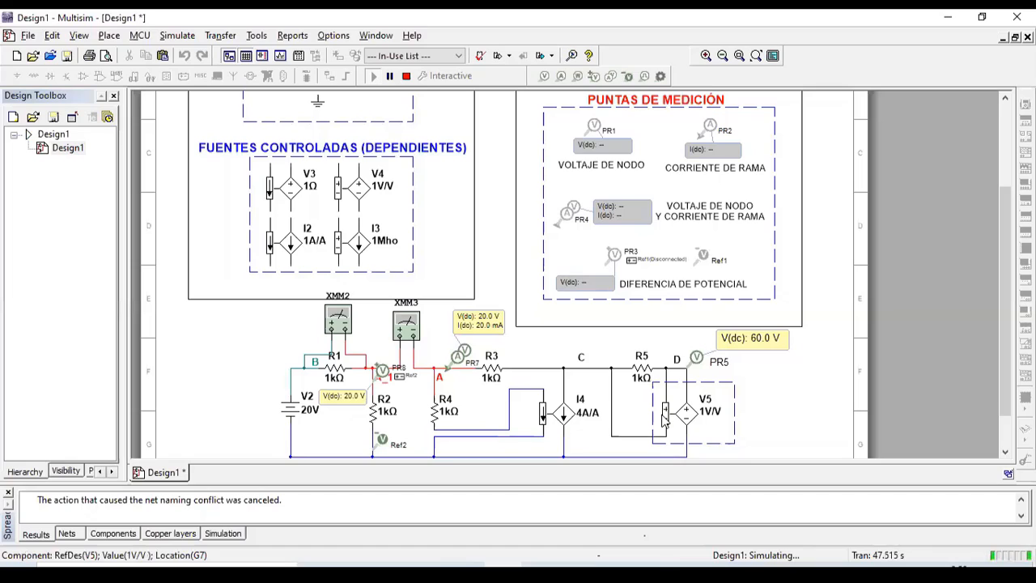
pyautogui.click(771, 425)
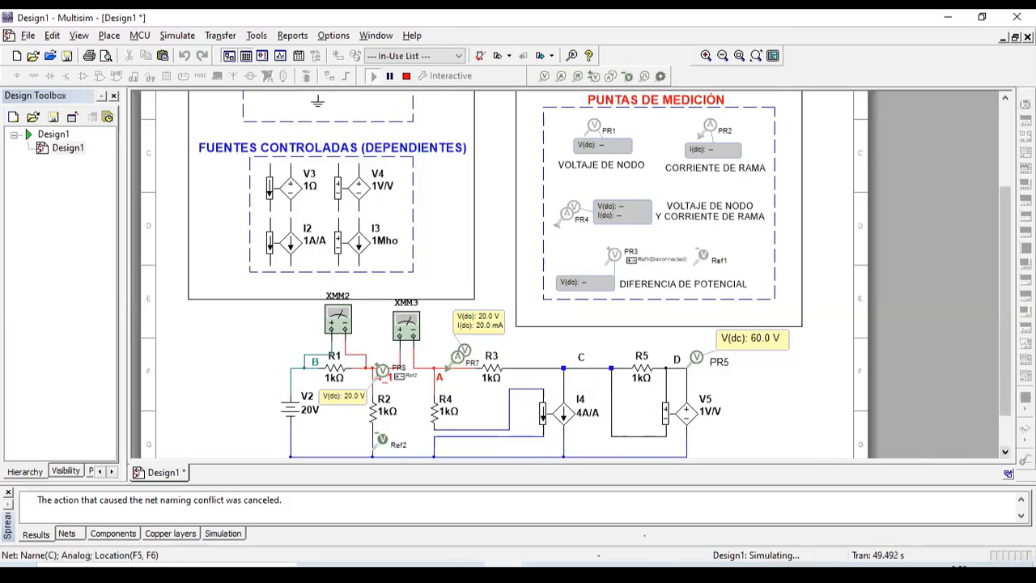
pyautogui.click(1004, 451)
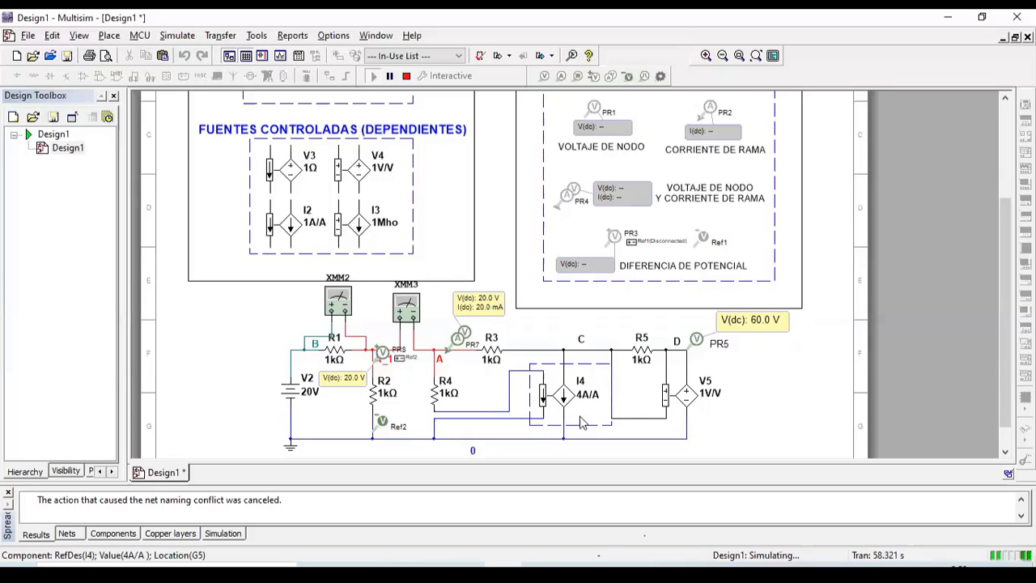
# Step: Point out current source I4 and dependent source V5, leaving nothing selected on the canvas
pyautogui.click(623, 432)
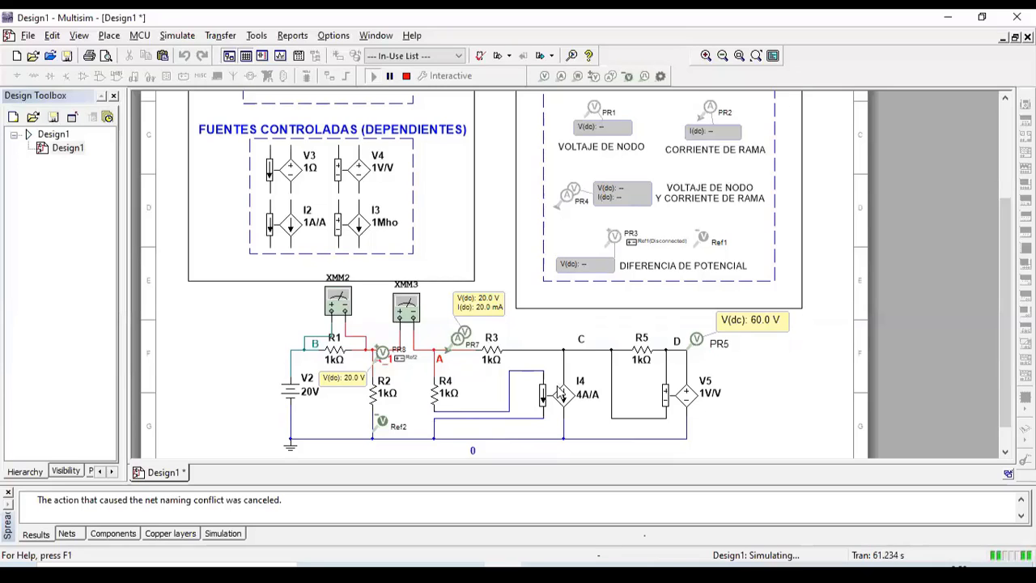
pyautogui.click(690, 405)
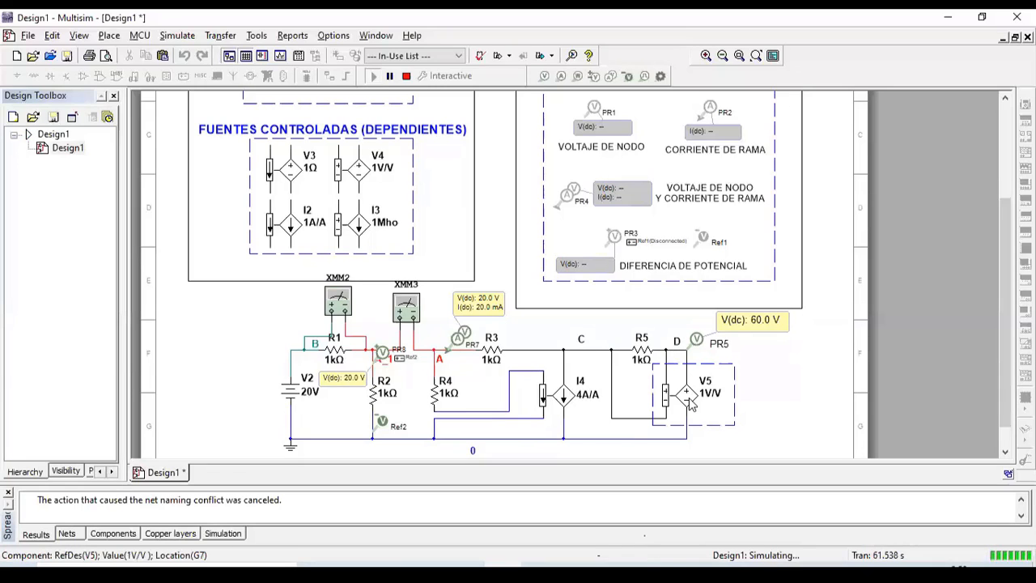
pyautogui.click(765, 401)
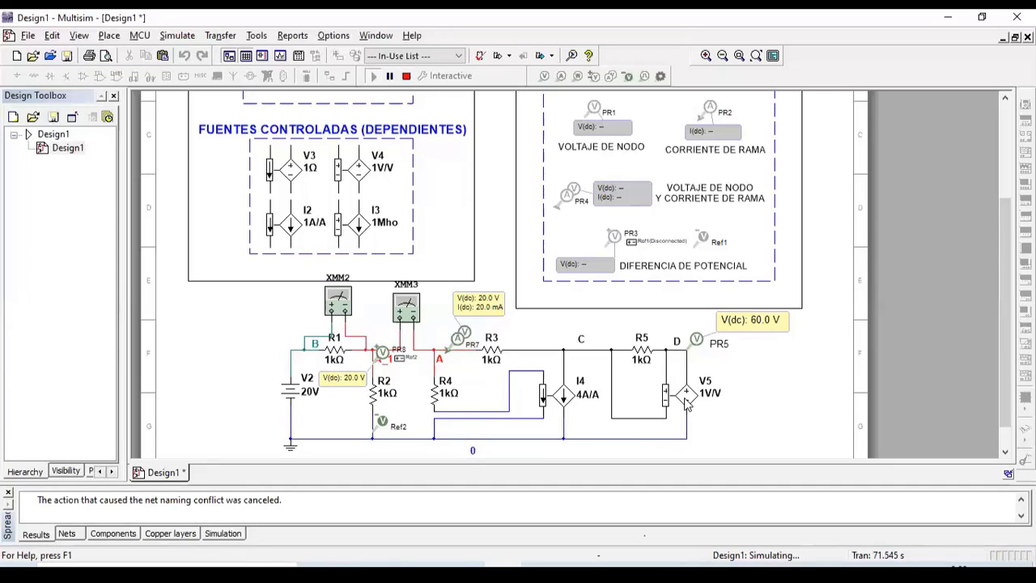
pyautogui.click(407, 75)
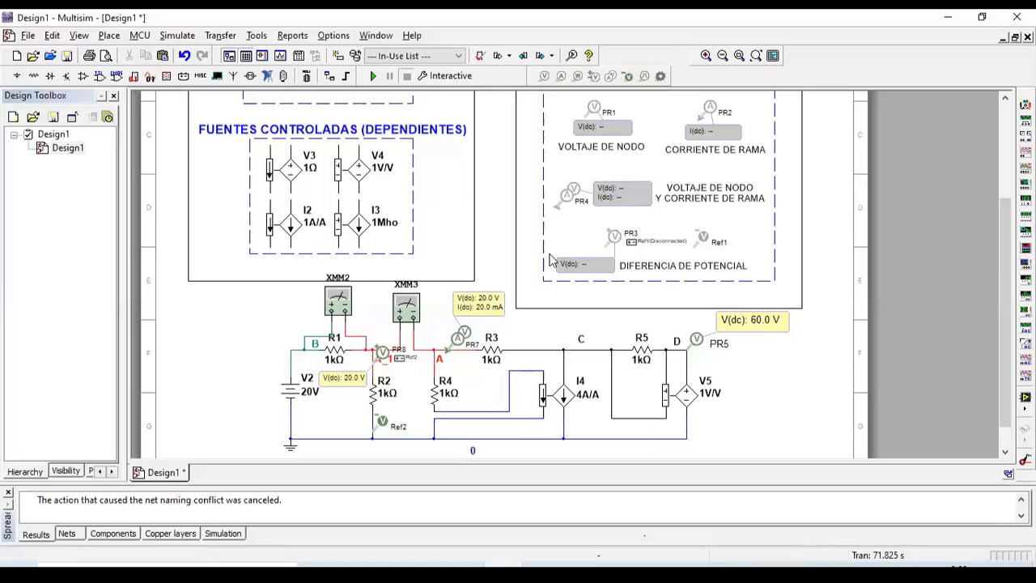
pyautogui.doubleClick(686, 394)
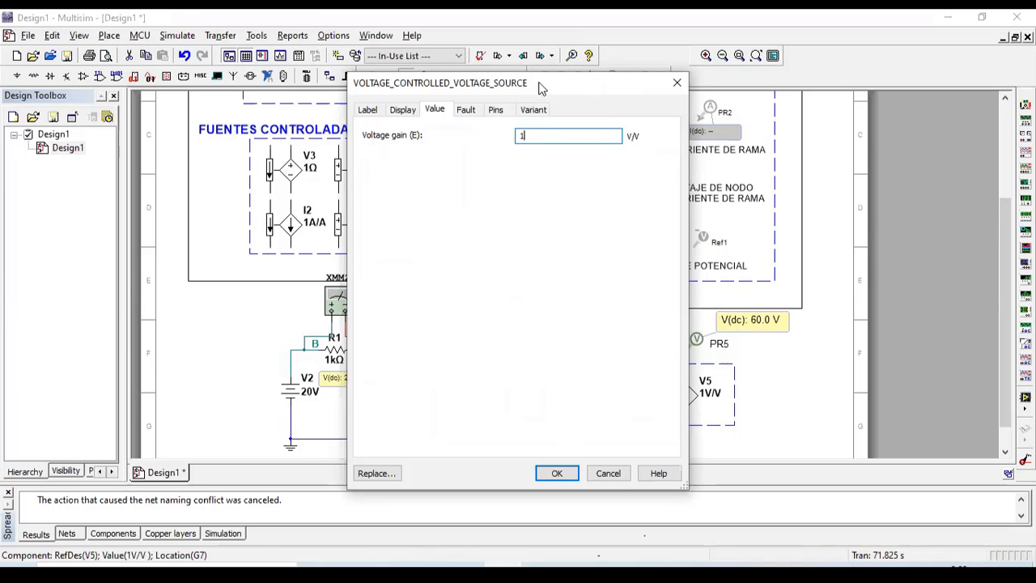
pyautogui.moveTo(531, 88); pyautogui.dragTo(404, 94)
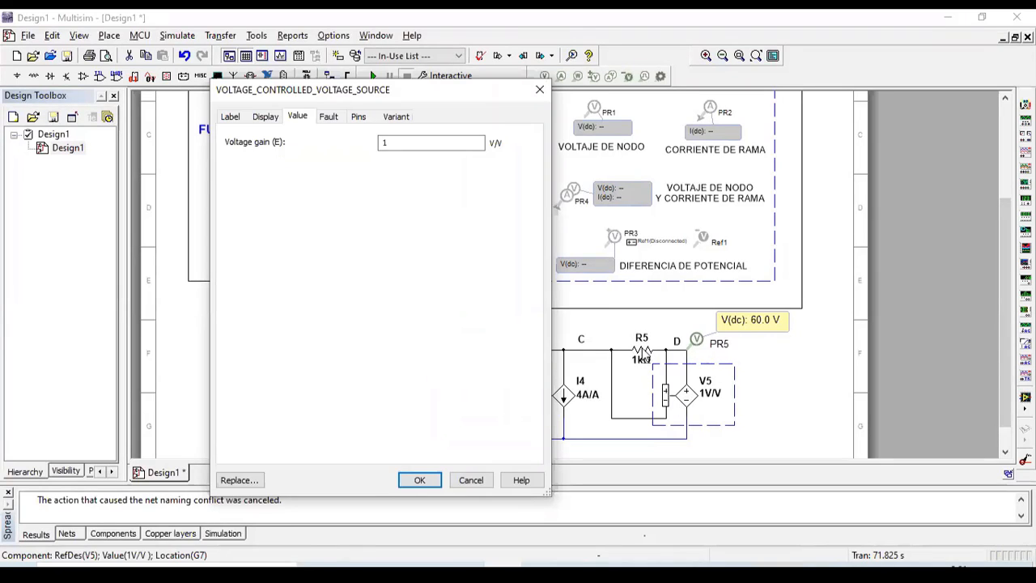
pyautogui.doubleClick(391, 141)
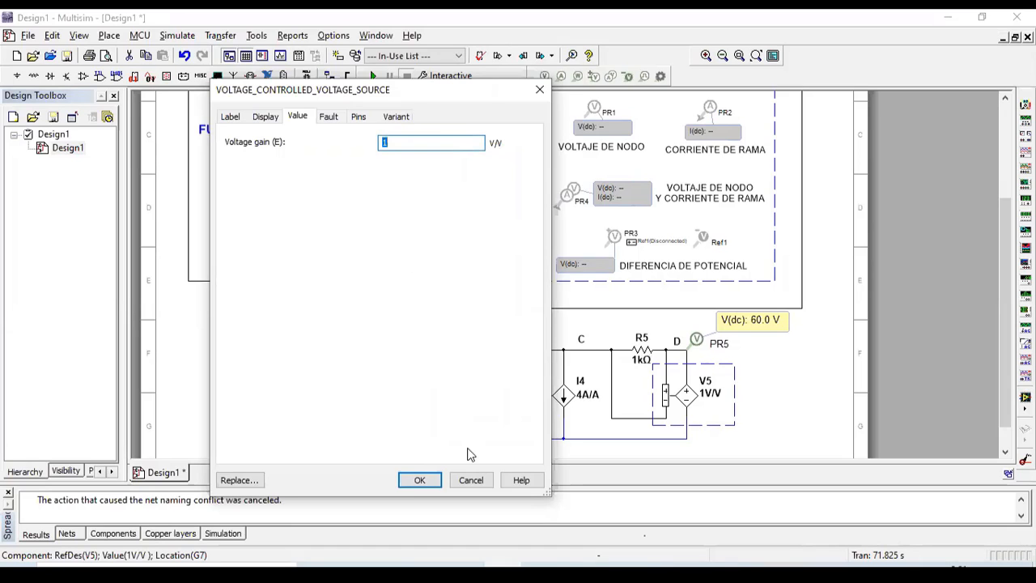
pyautogui.click(469, 480)
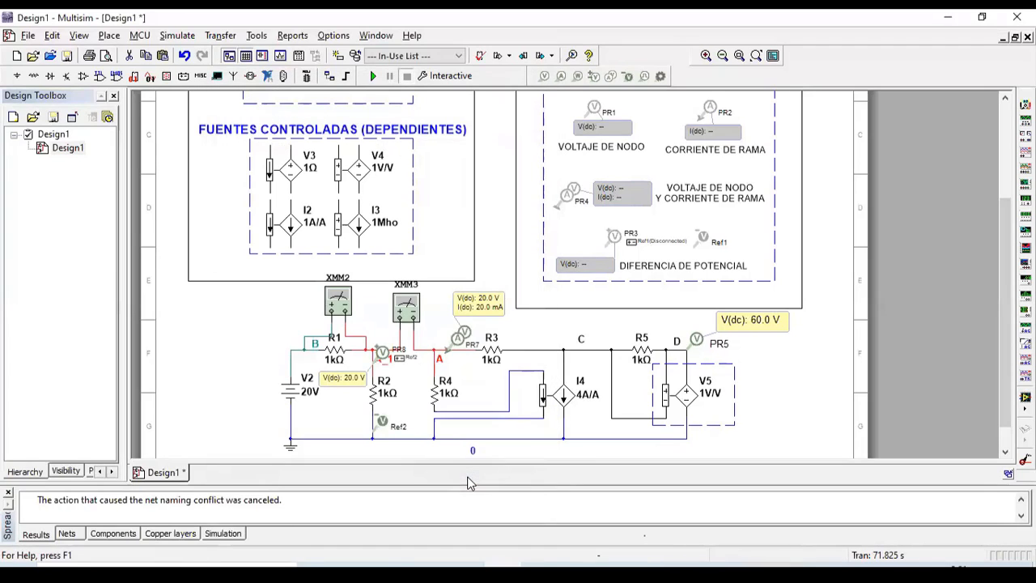
pyautogui.doubleClick(569, 395)
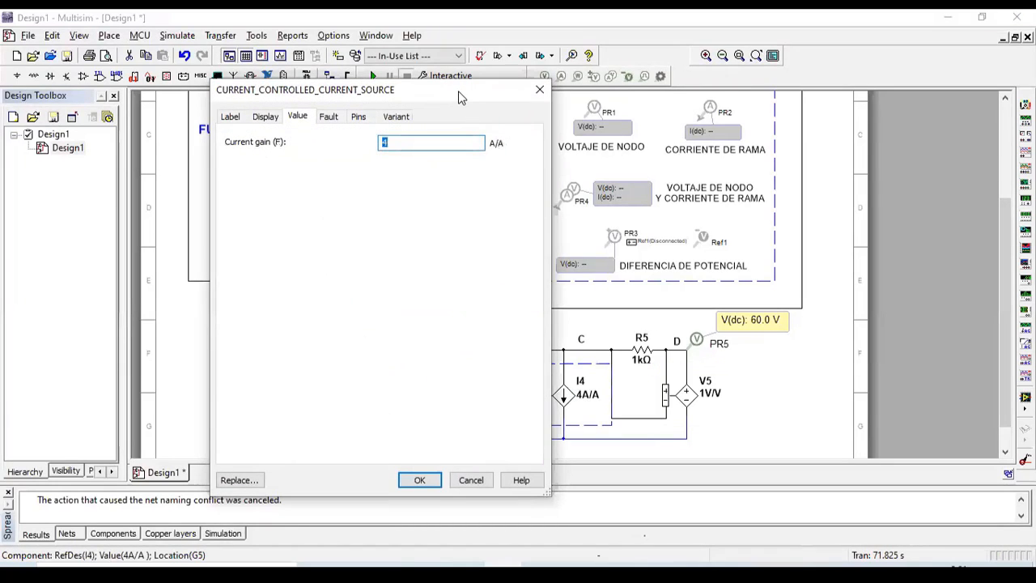
pyautogui.write('4')
pyautogui.moveTo(478, 96); pyautogui.dragTo(926, 82)
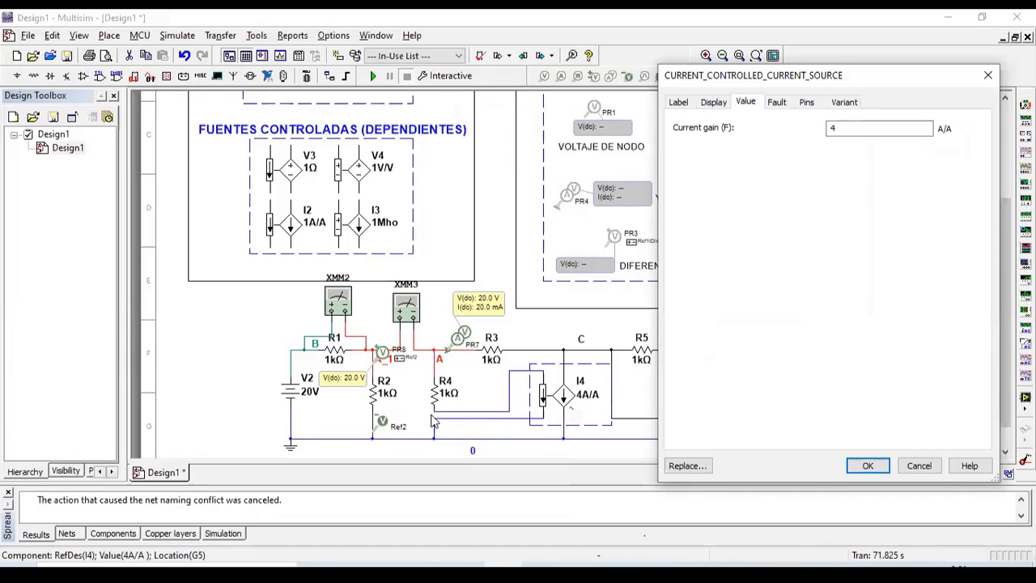
pyautogui.doubleClick(834, 129)
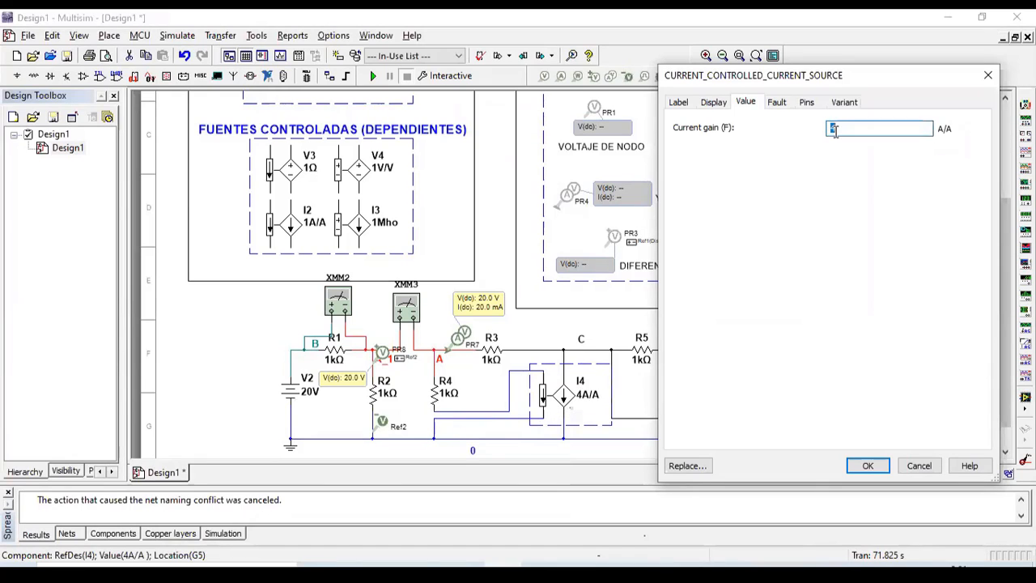
pyautogui.write('1')
pyautogui.press('Return')
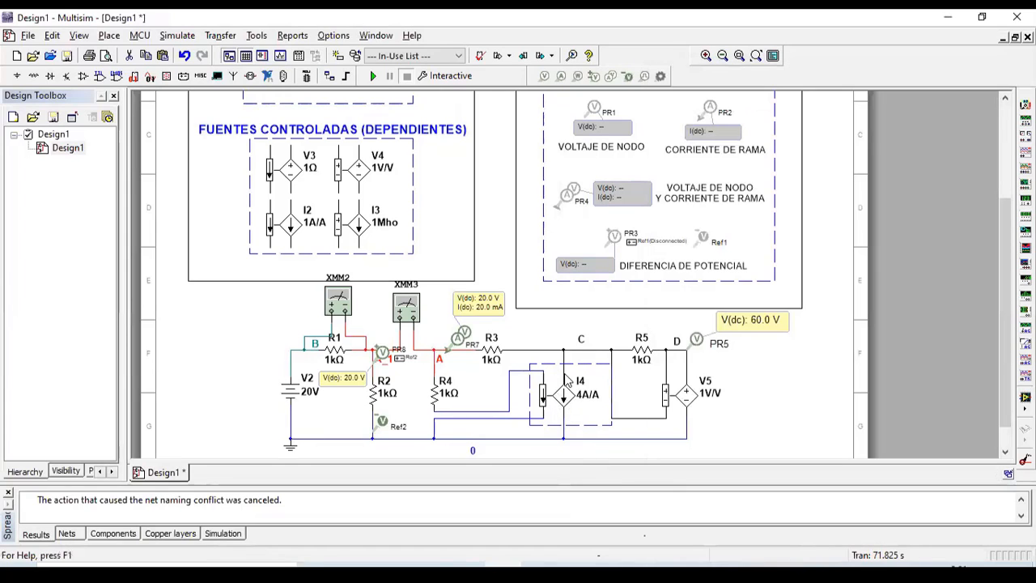